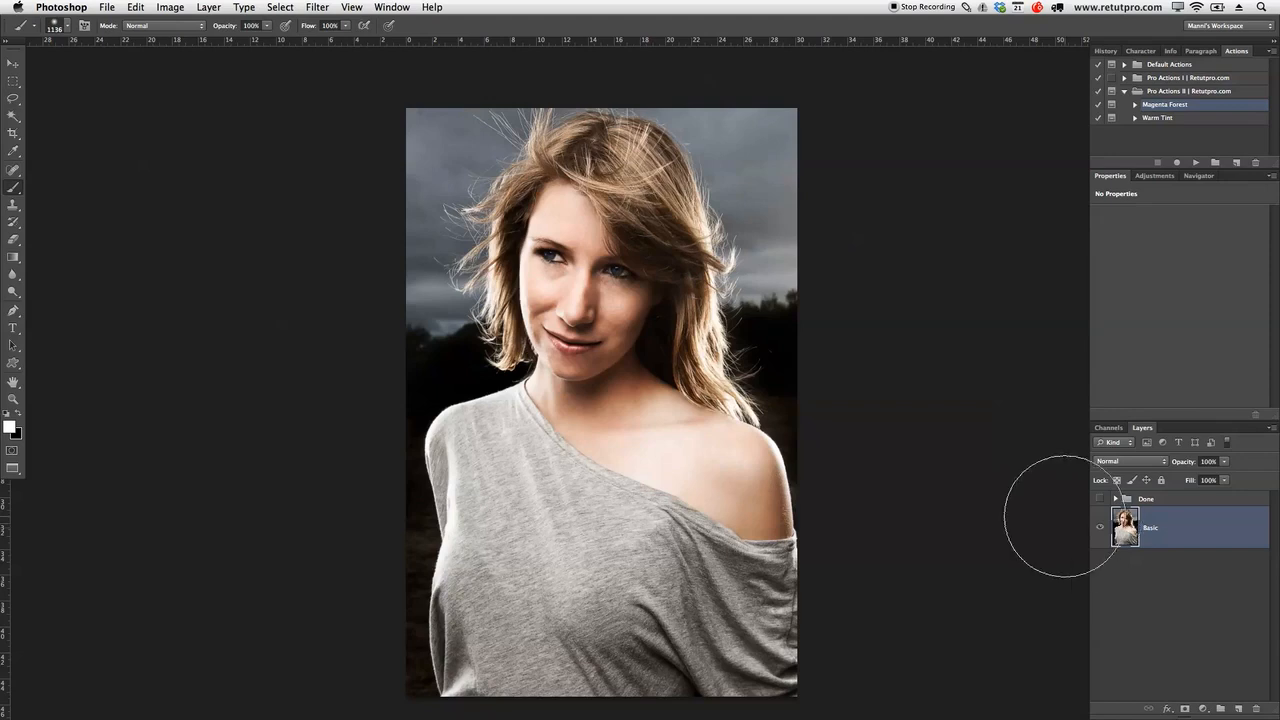
# Step: Toggle the Done group's visibility to preview the finished effect, and delete the group so only the Basic layer is left
pyautogui.click(1100, 499)
pyautogui.click(1101, 501)
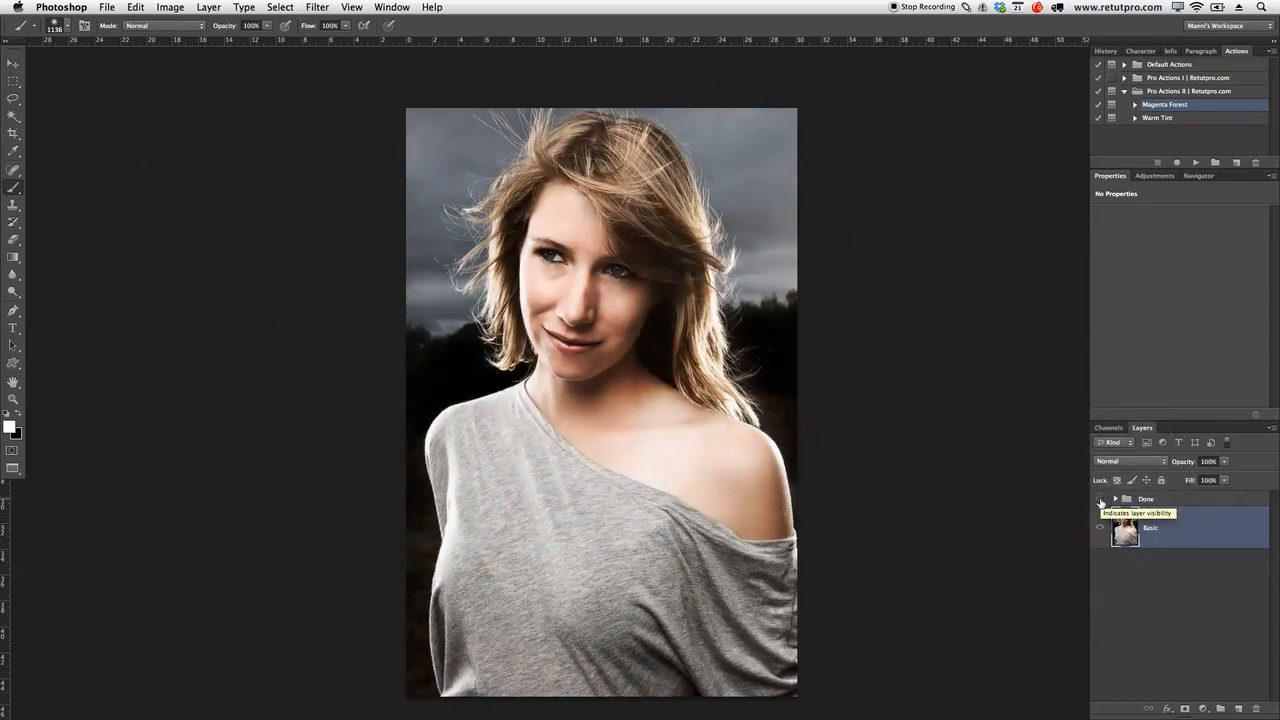
pyautogui.click(1100, 499)
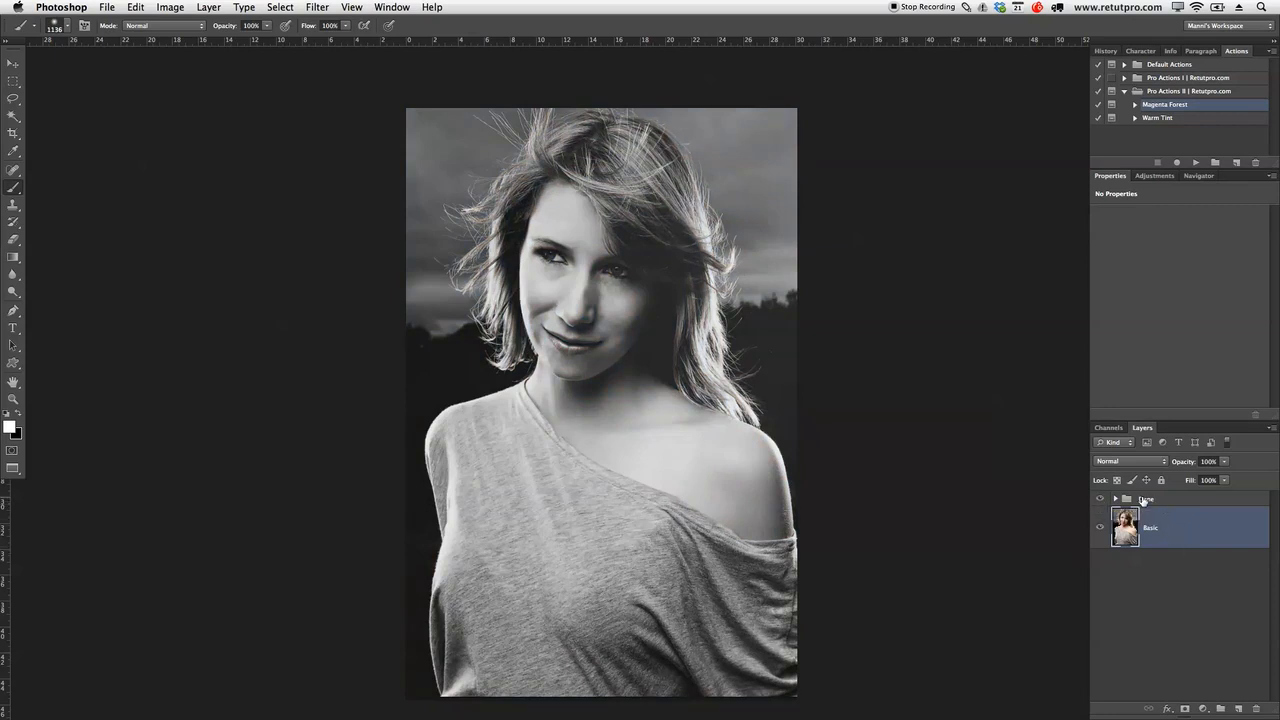
pyautogui.click(1144, 502)
pyautogui.press('Delete')
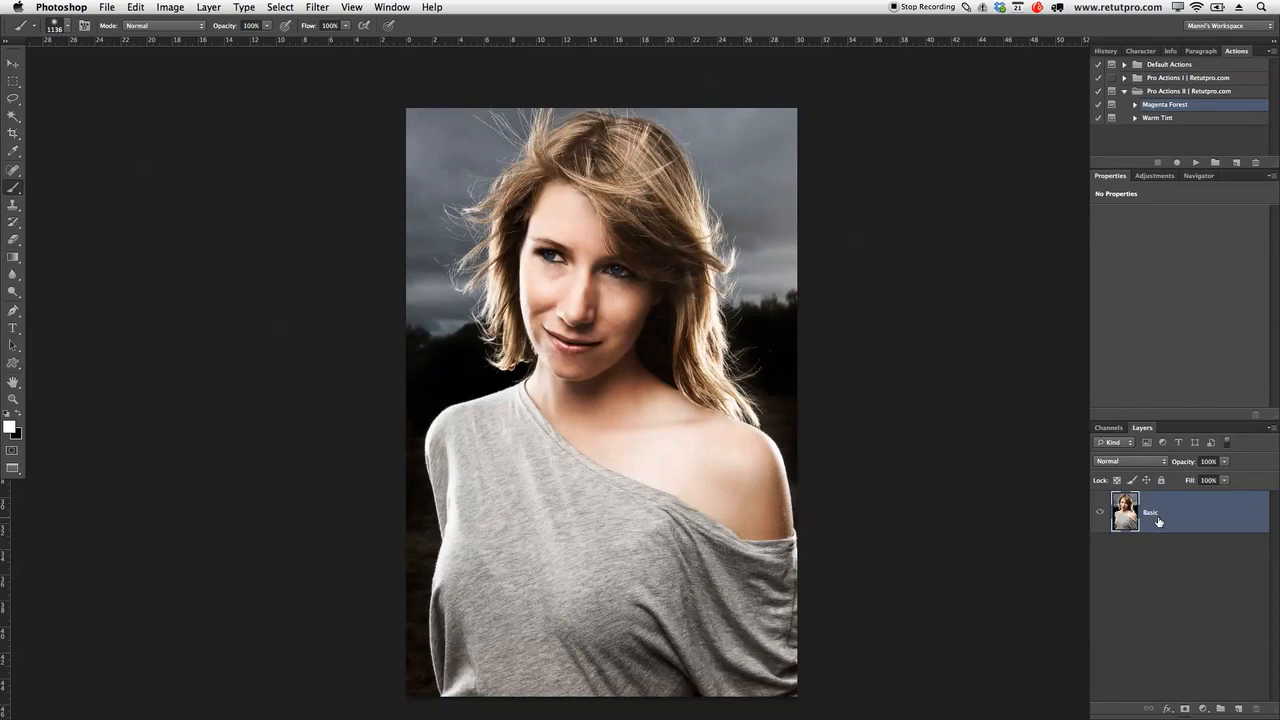
pyautogui.click(1138, 514)
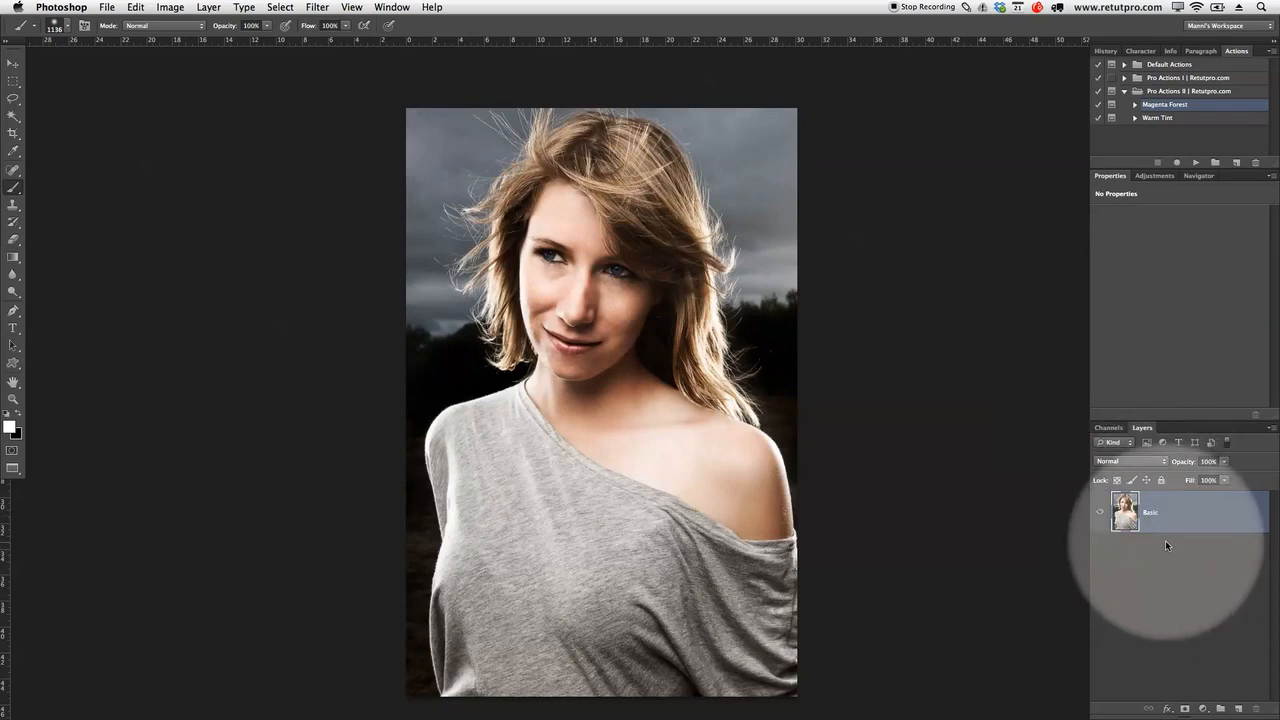
pyautogui.click(1231, 54)
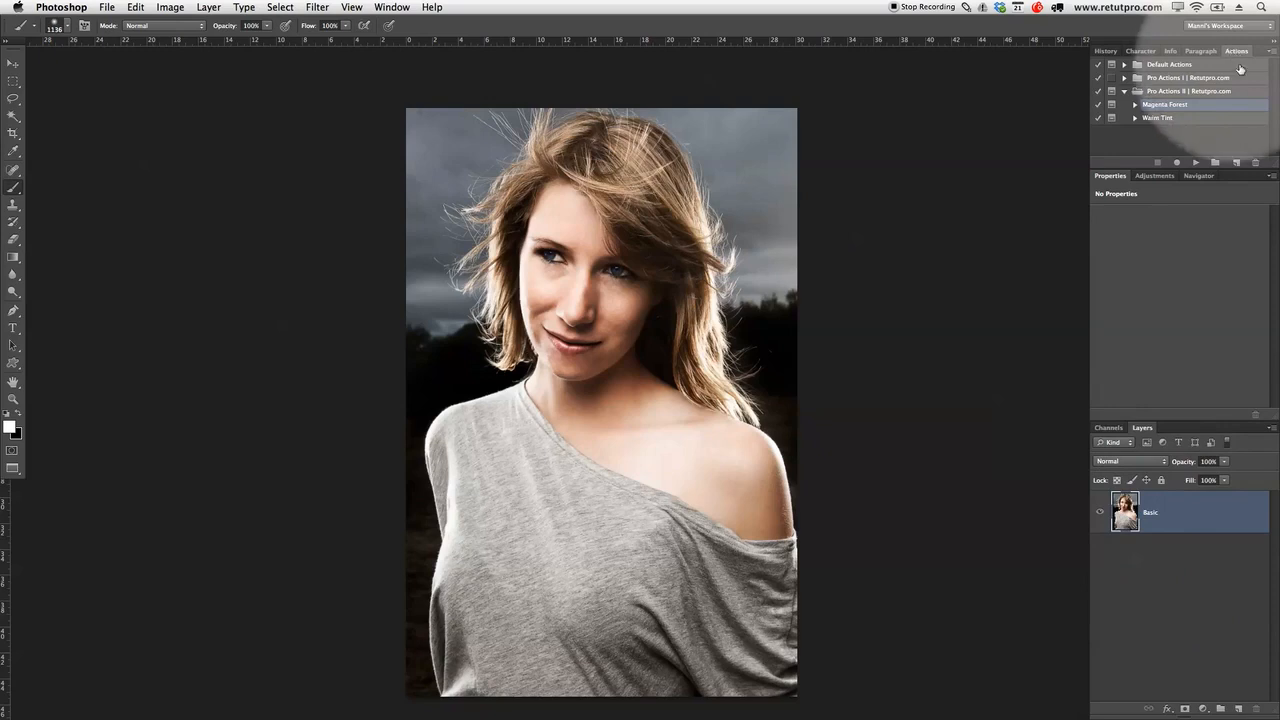
pyautogui.click(391, 7)
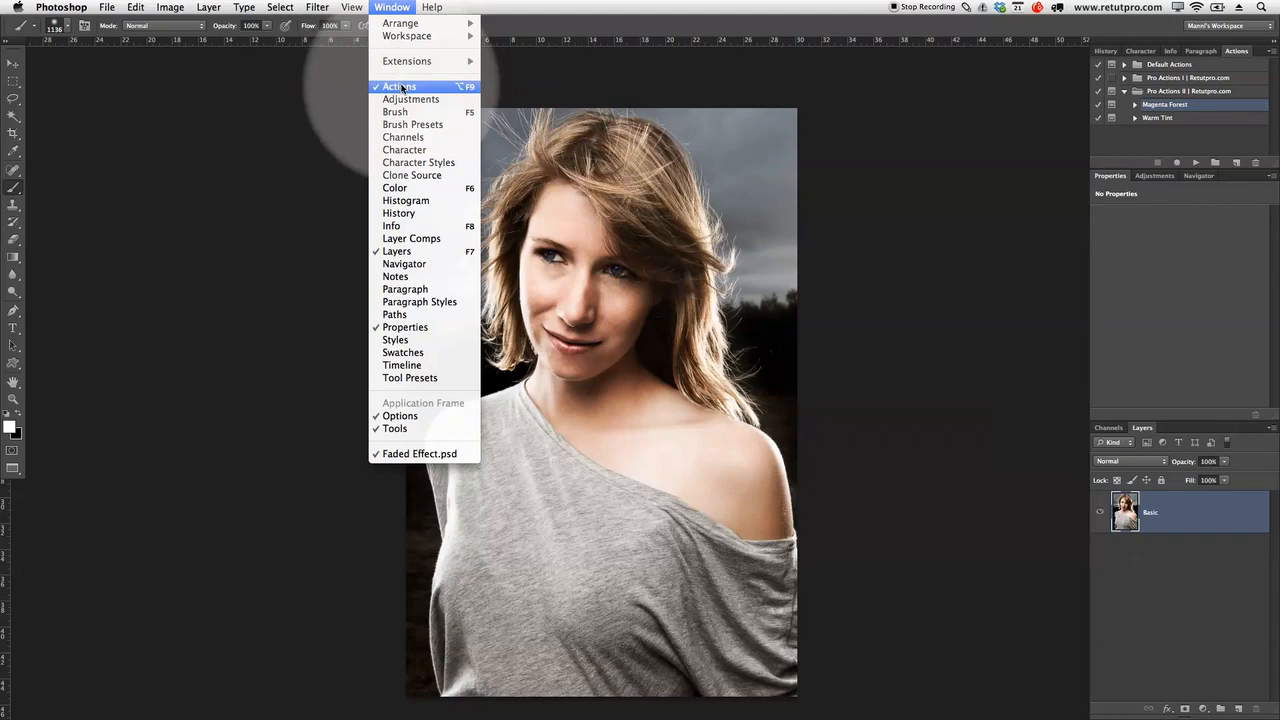
pyautogui.click(505, 71)
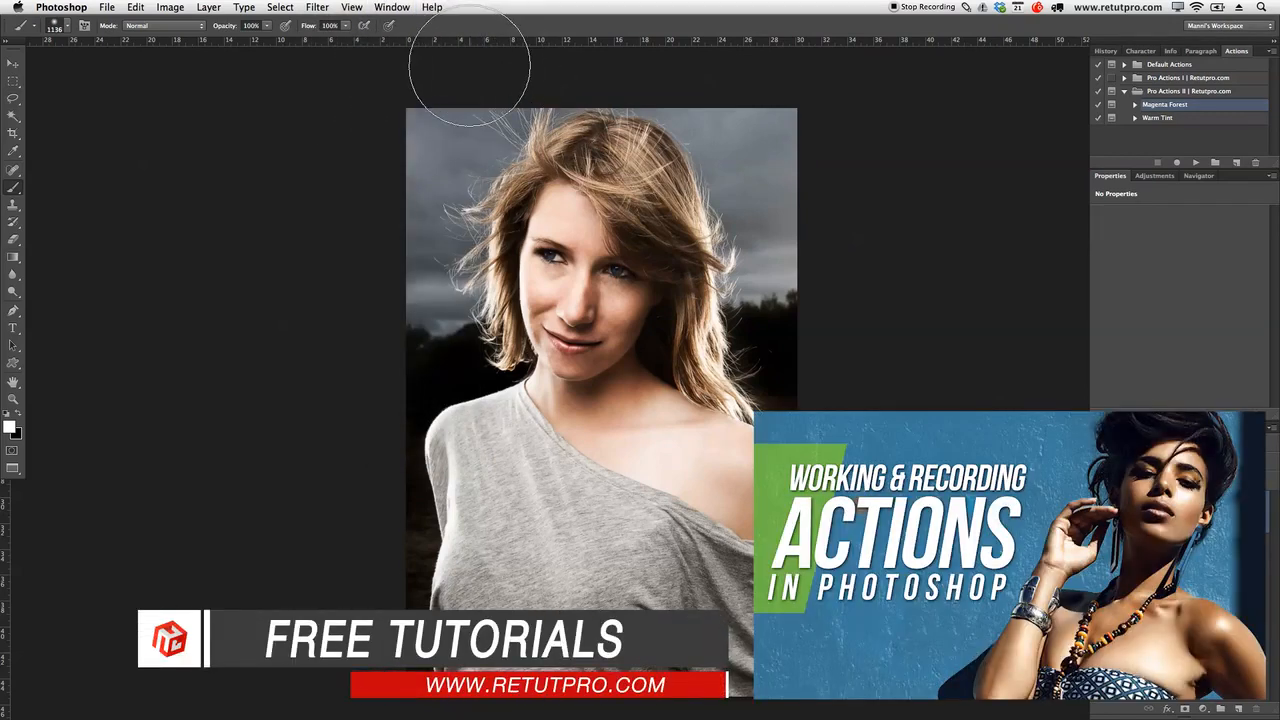
# Step: Create an action named "Faded Effect" in the set "Pro Actions II | Retutpro.com" and start recording it
pyautogui.click(1172, 92)
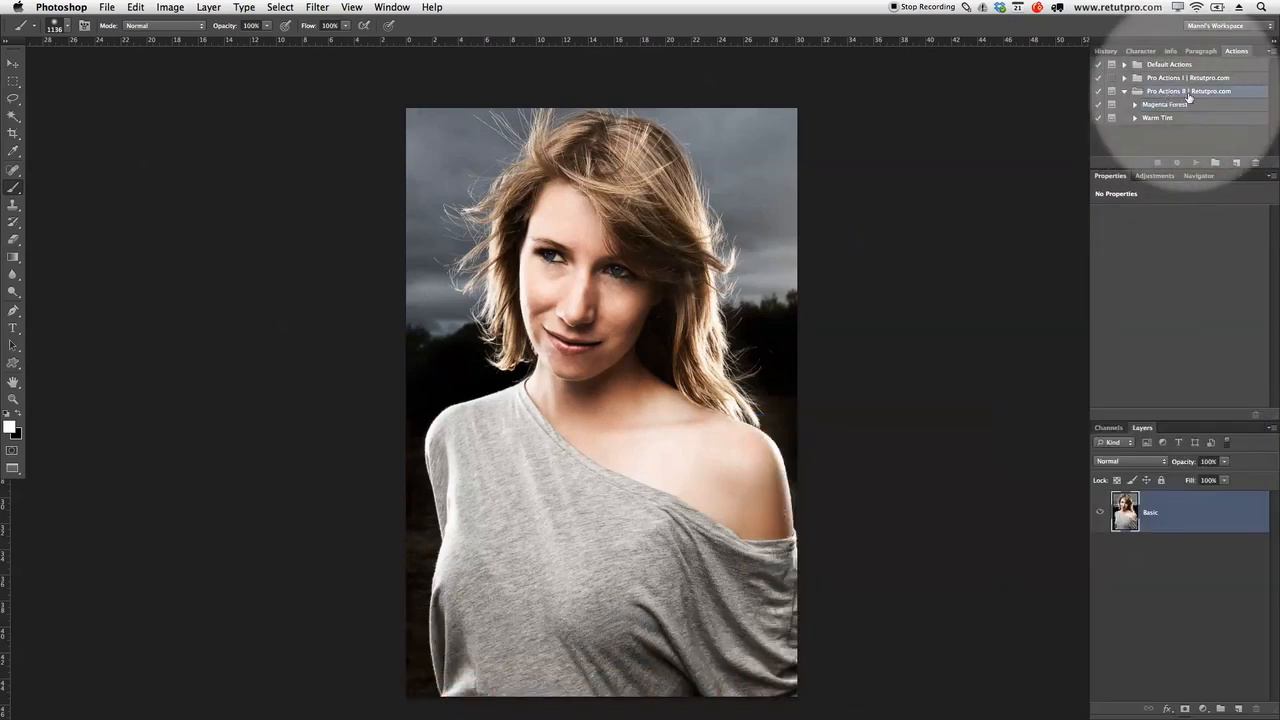
pyautogui.click(1235, 162)
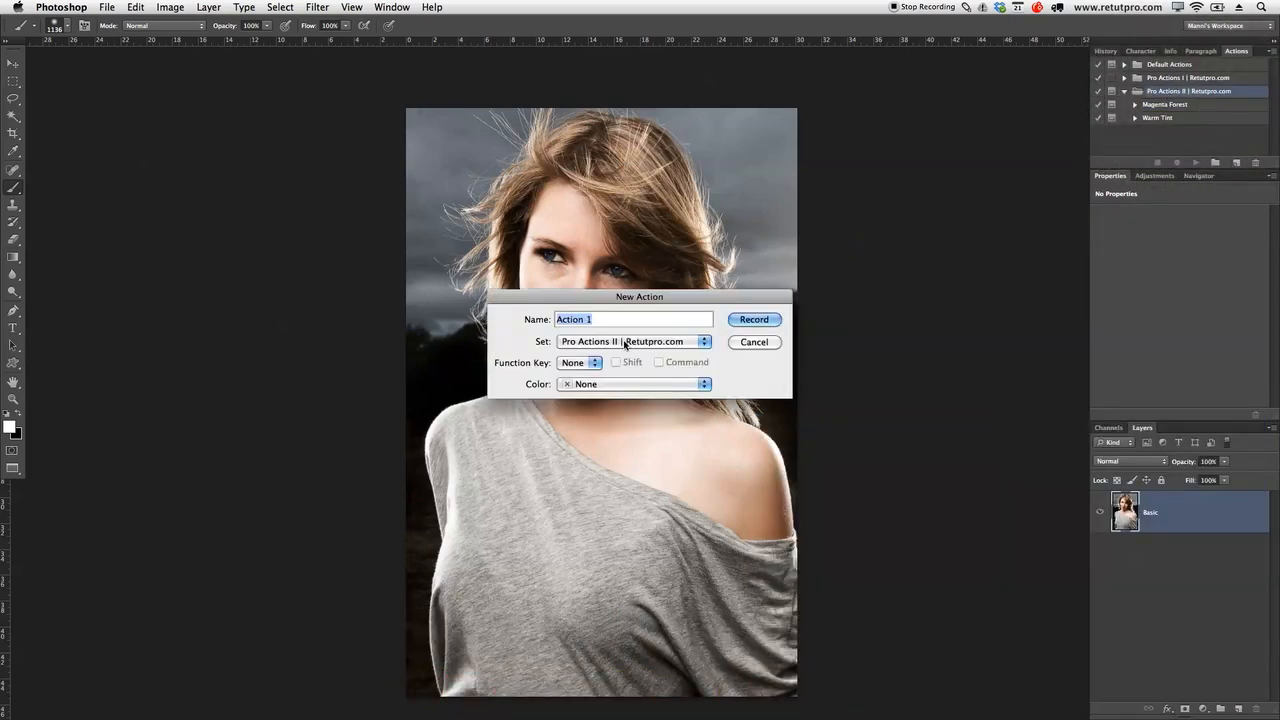
pyautogui.press('BackSpace')
pyautogui.write('Faded Effect')
pyautogui.click(756, 319)
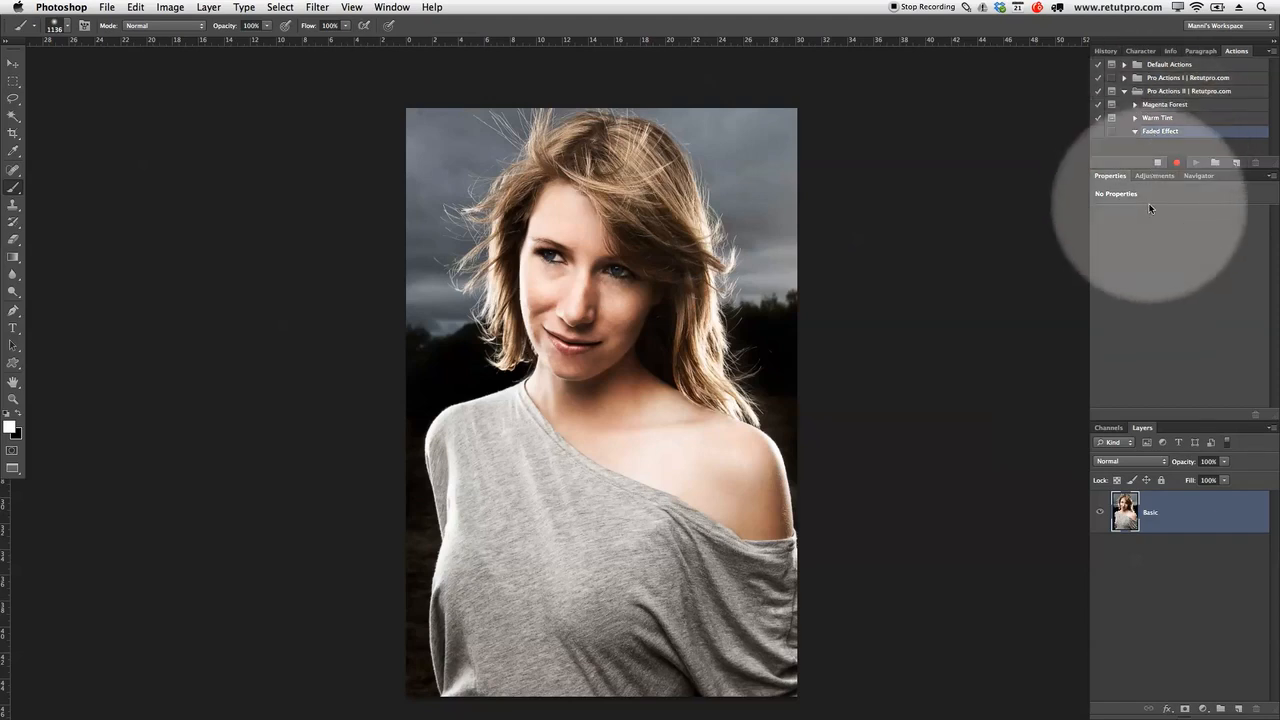
# Step: Add a Hue/Saturation adjustment layer above the Basic layer
pyautogui.click(1153, 176)
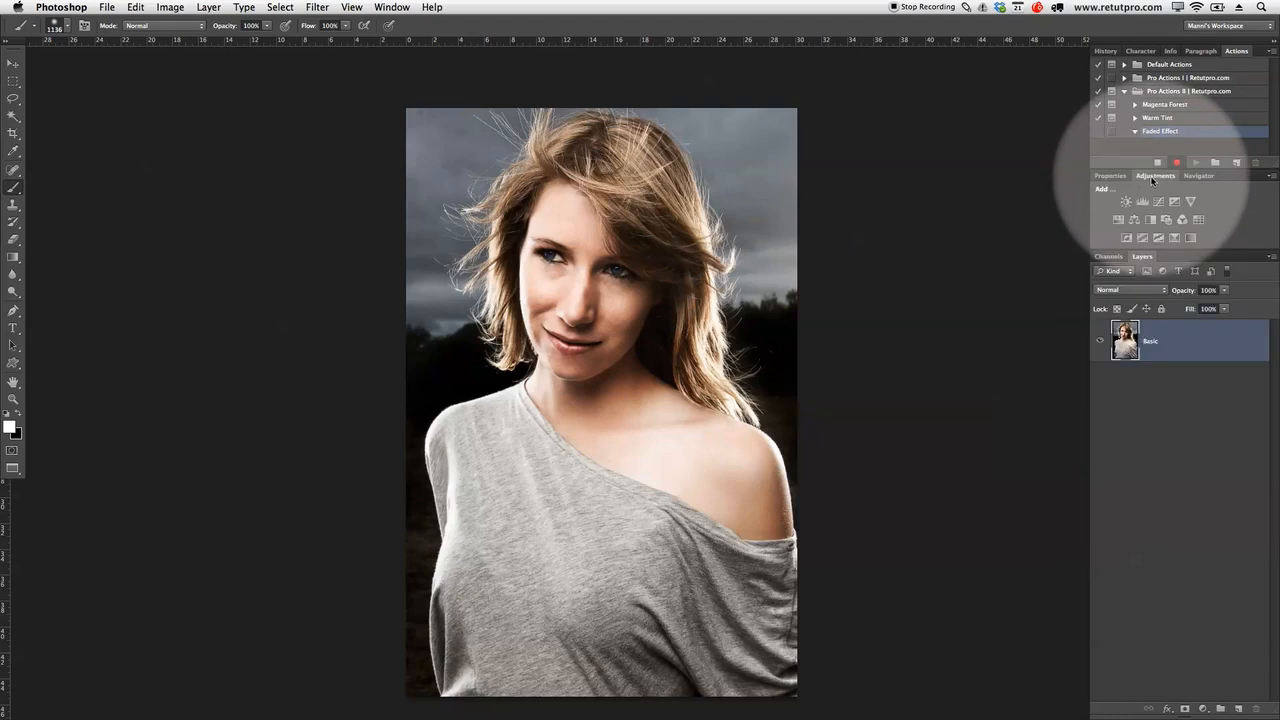
pyautogui.click(1118, 219)
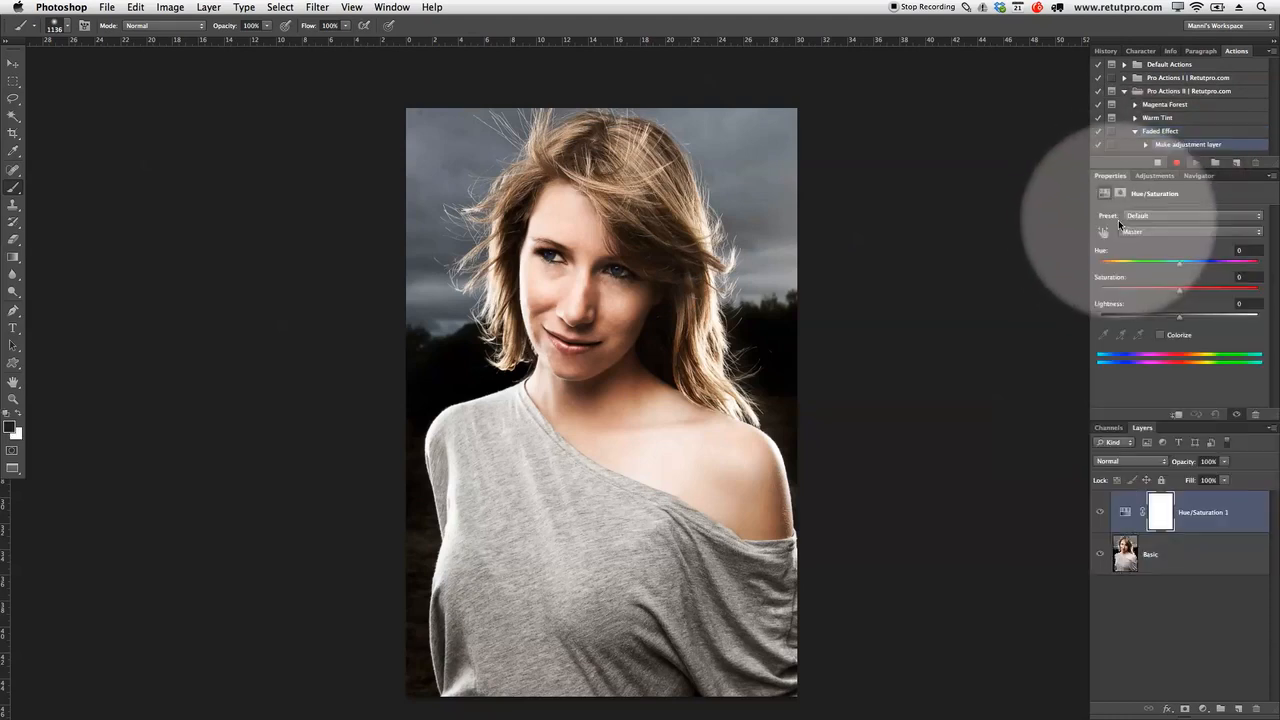
pyautogui.click(1190, 516)
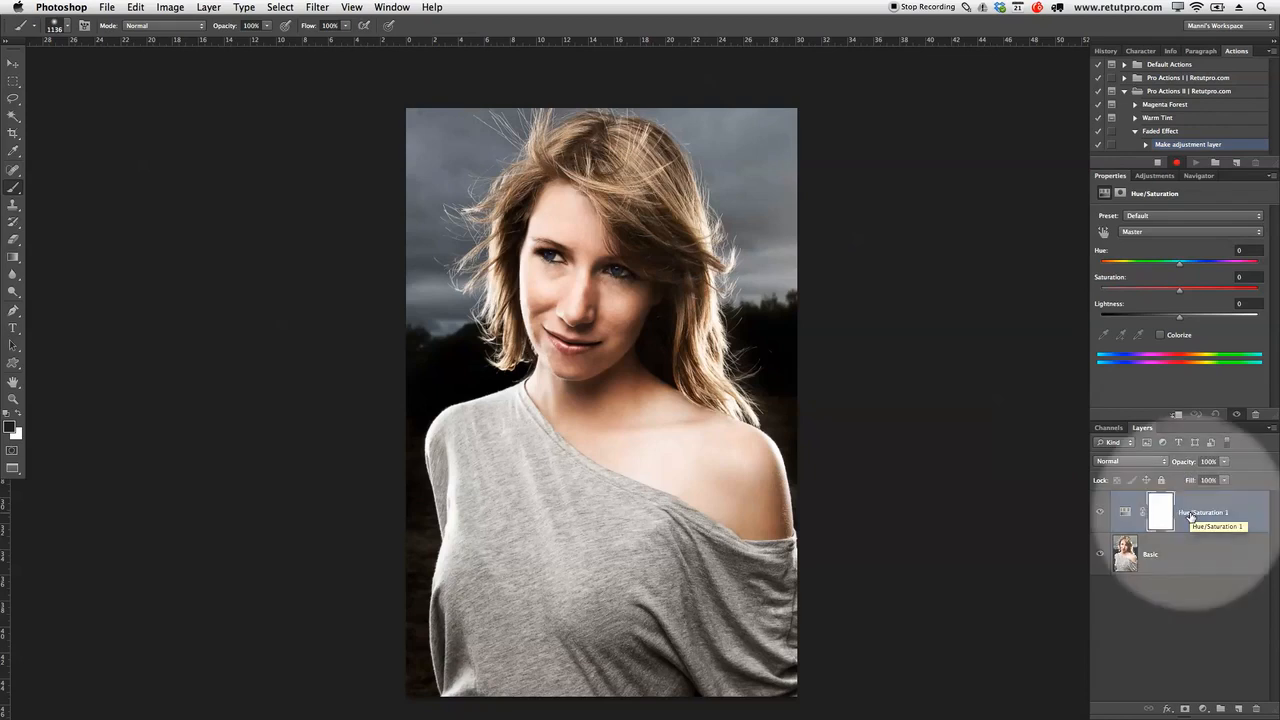
# Step: Add a Channel Mixer adjustment layer above the Hue/Saturation layer and enable its Monochrome option
pyautogui.click(1153, 176)
pyautogui.click(1182, 222)
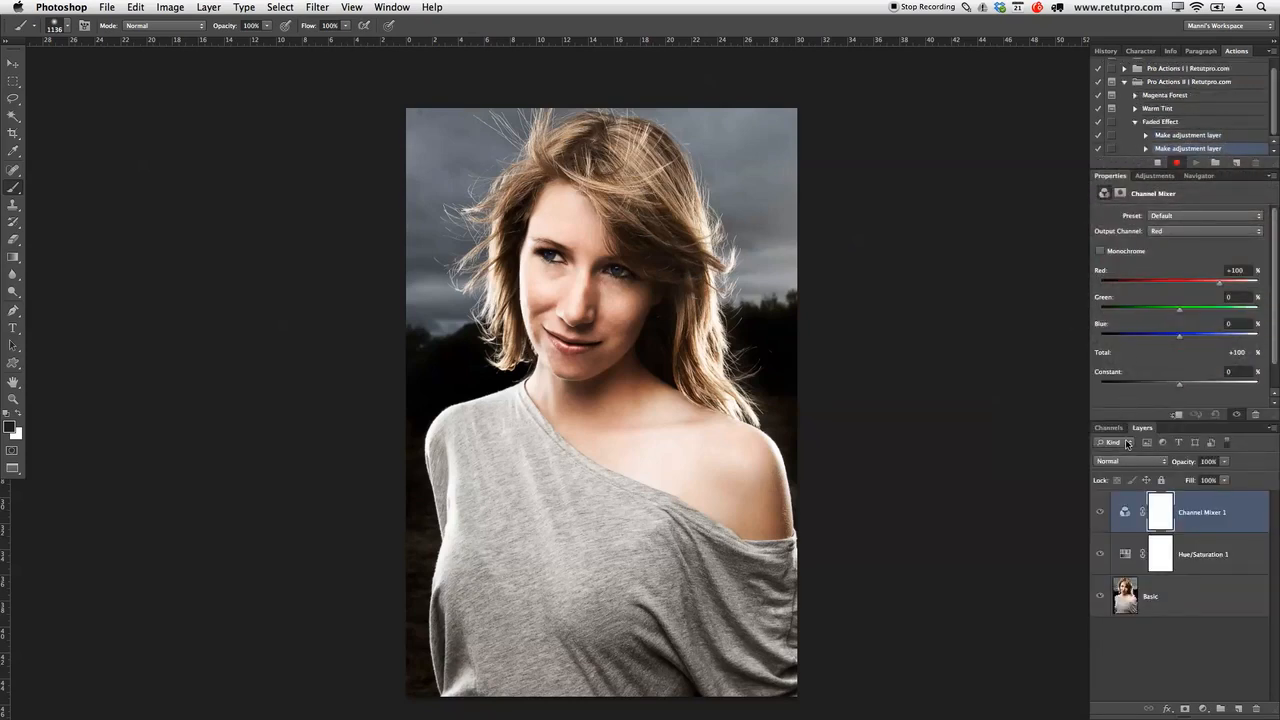
pyautogui.click(1104, 297)
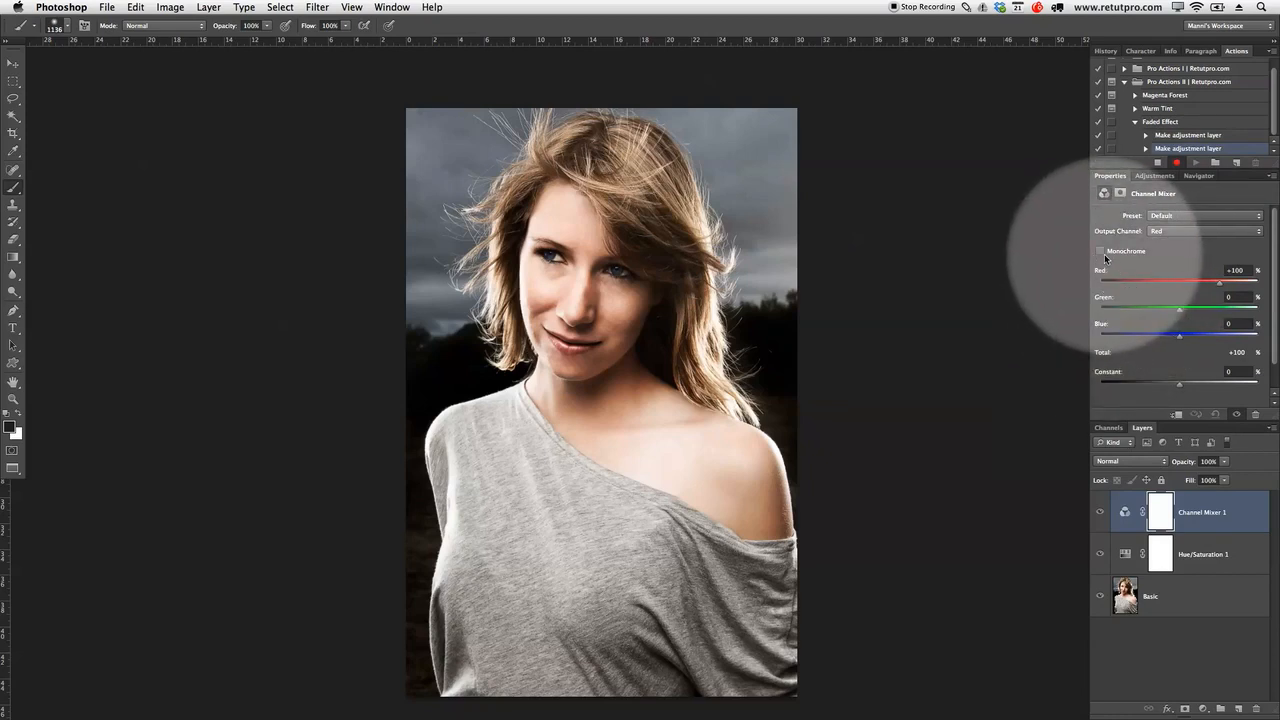
pyautogui.click(1102, 252)
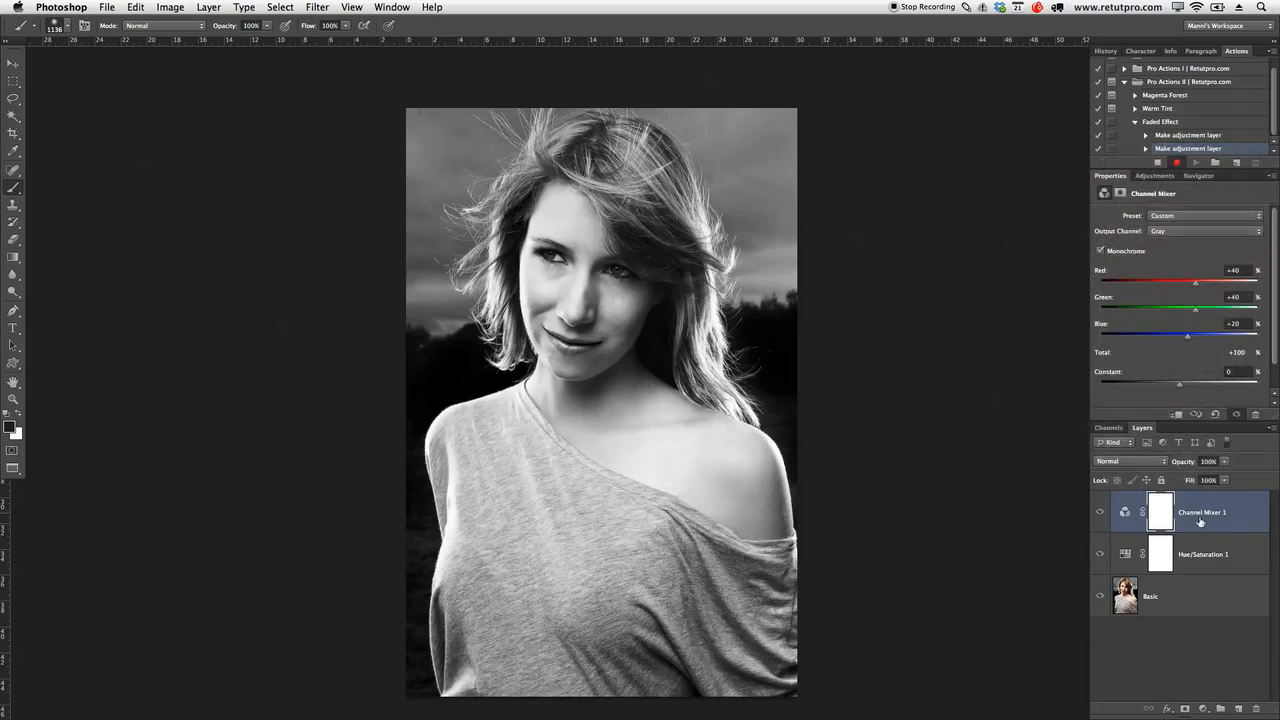
# Step: Set the Lightness of the Reds to +5 in the Hue/Saturation adjustment layer
pyautogui.click(1203, 556)
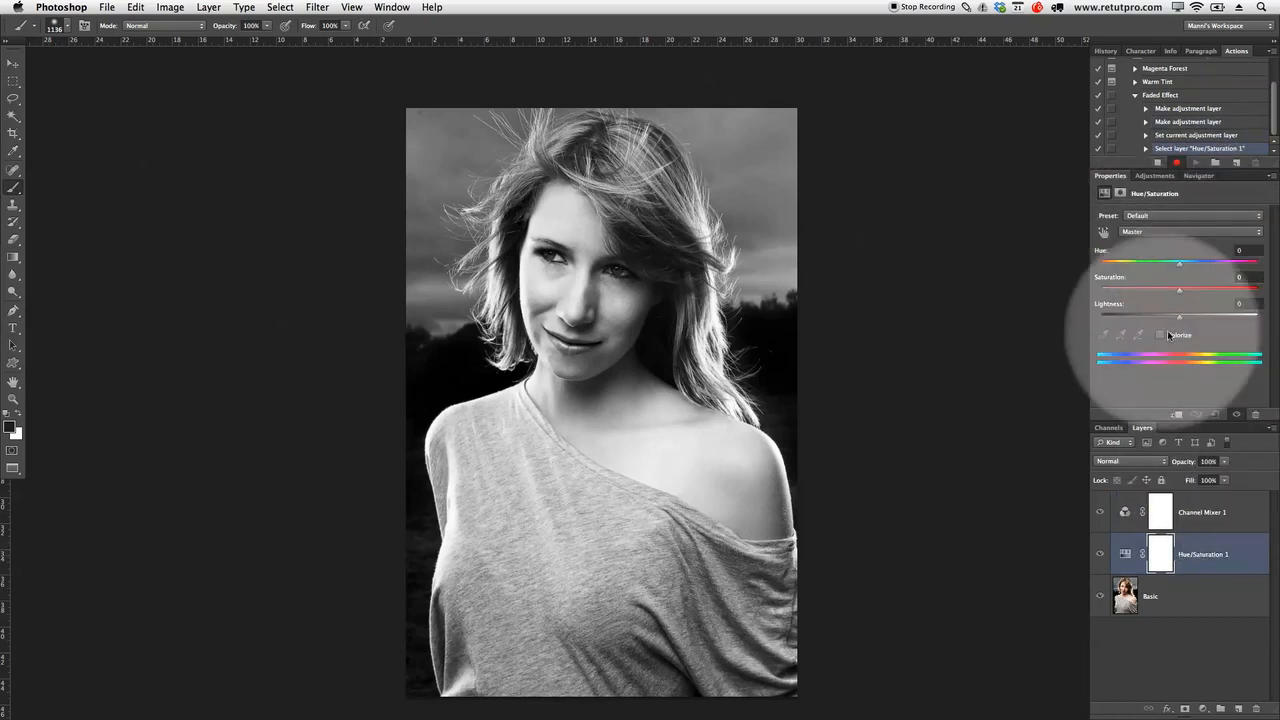
pyautogui.click(1149, 233)
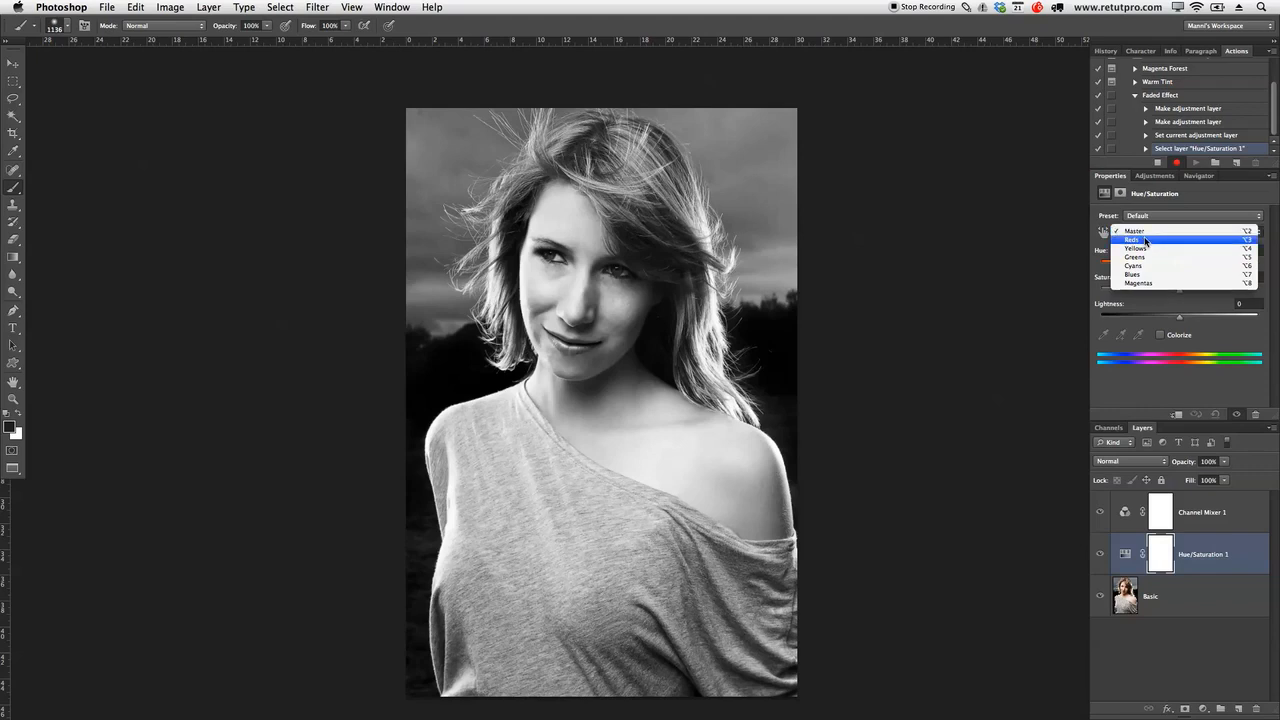
pyautogui.click(1142, 240)
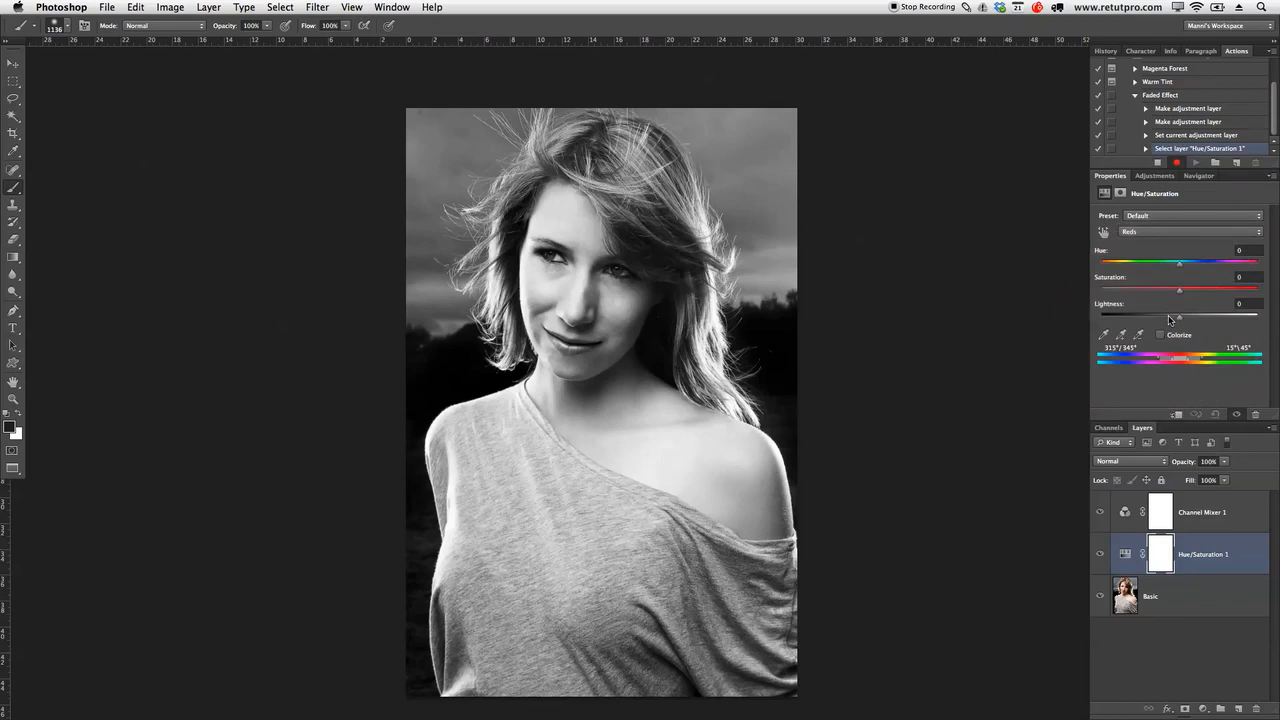
pyautogui.moveTo(1180, 318); pyautogui.dragTo(1143, 316)
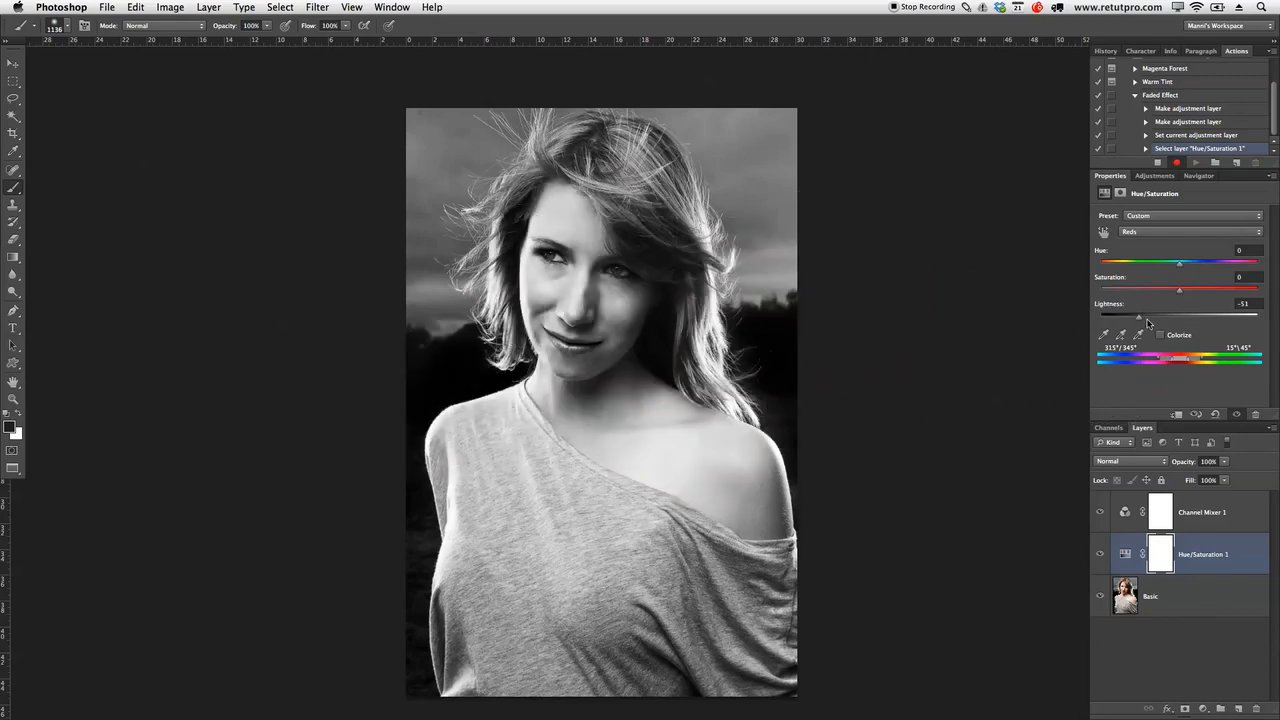
pyautogui.moveTo(1143, 317); pyautogui.dragTo(1182, 318)
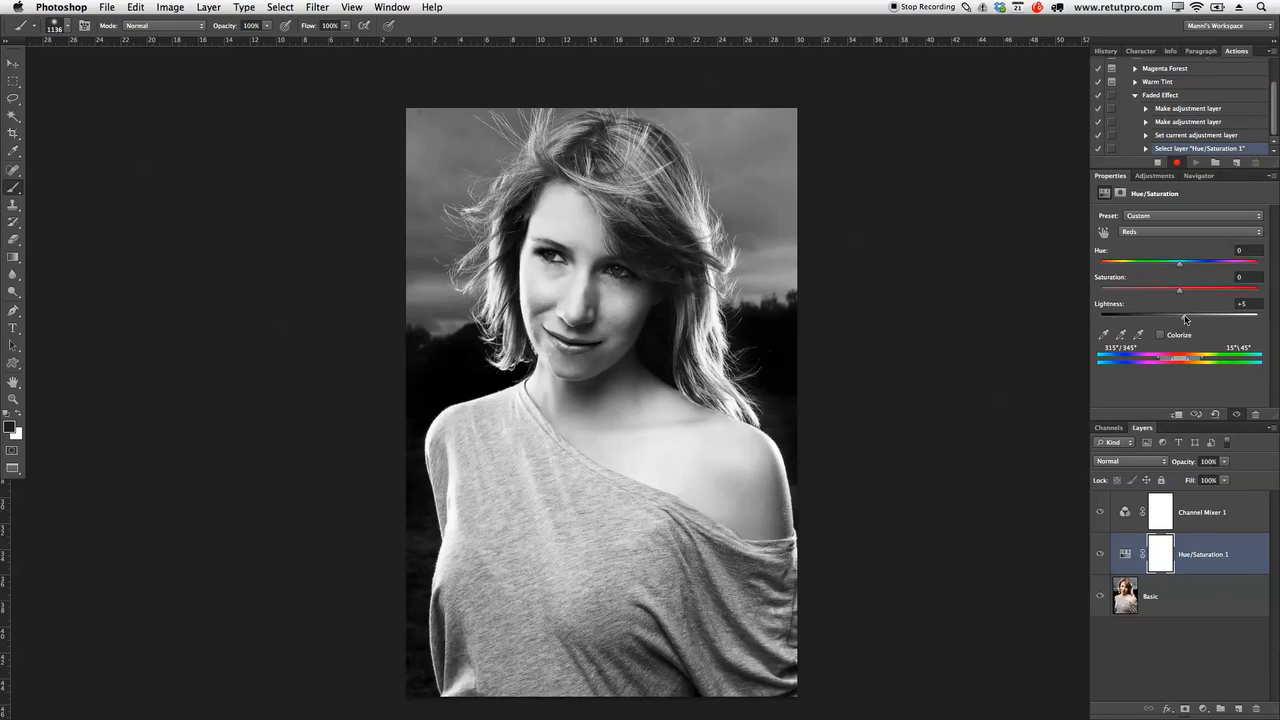
# Step: Darken the Blues to Lightness -40 and the Yellows to about -51 in the Hue/Saturation layer
pyautogui.click(1150, 232)
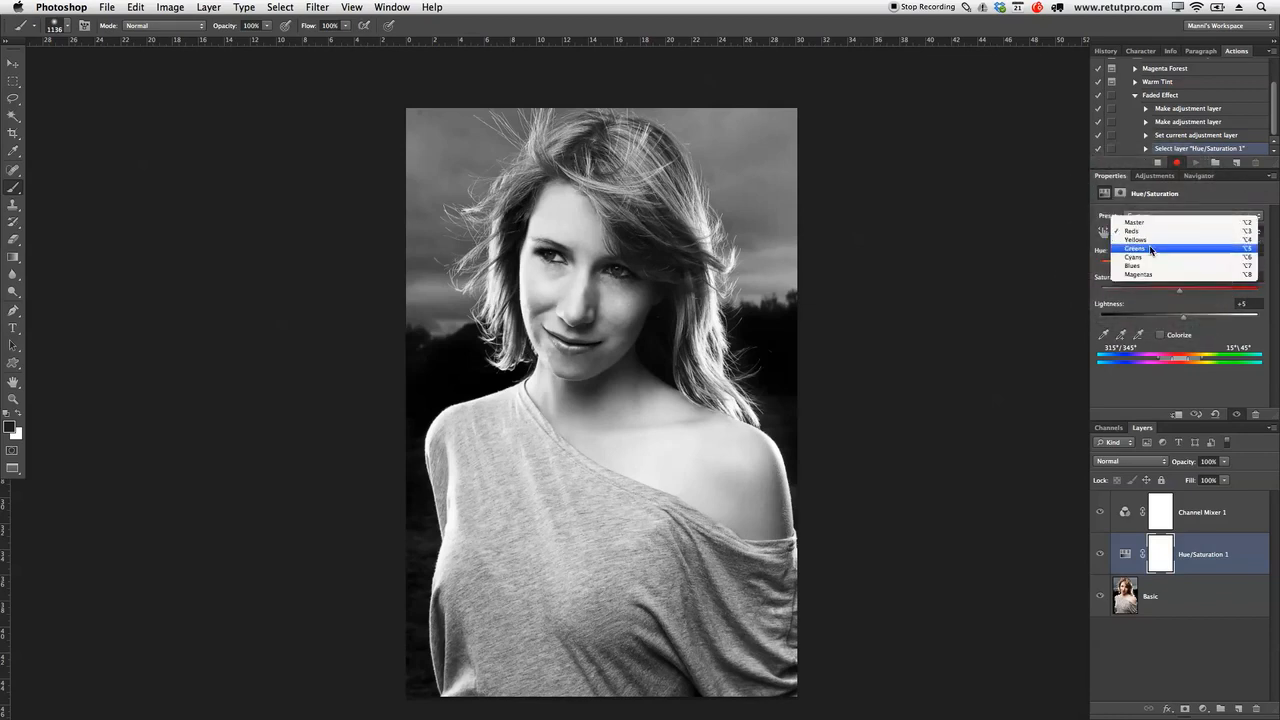
pyautogui.click(1140, 265)
pyautogui.moveTo(1178, 320); pyautogui.dragTo(1147, 320)
pyautogui.click(1143, 233)
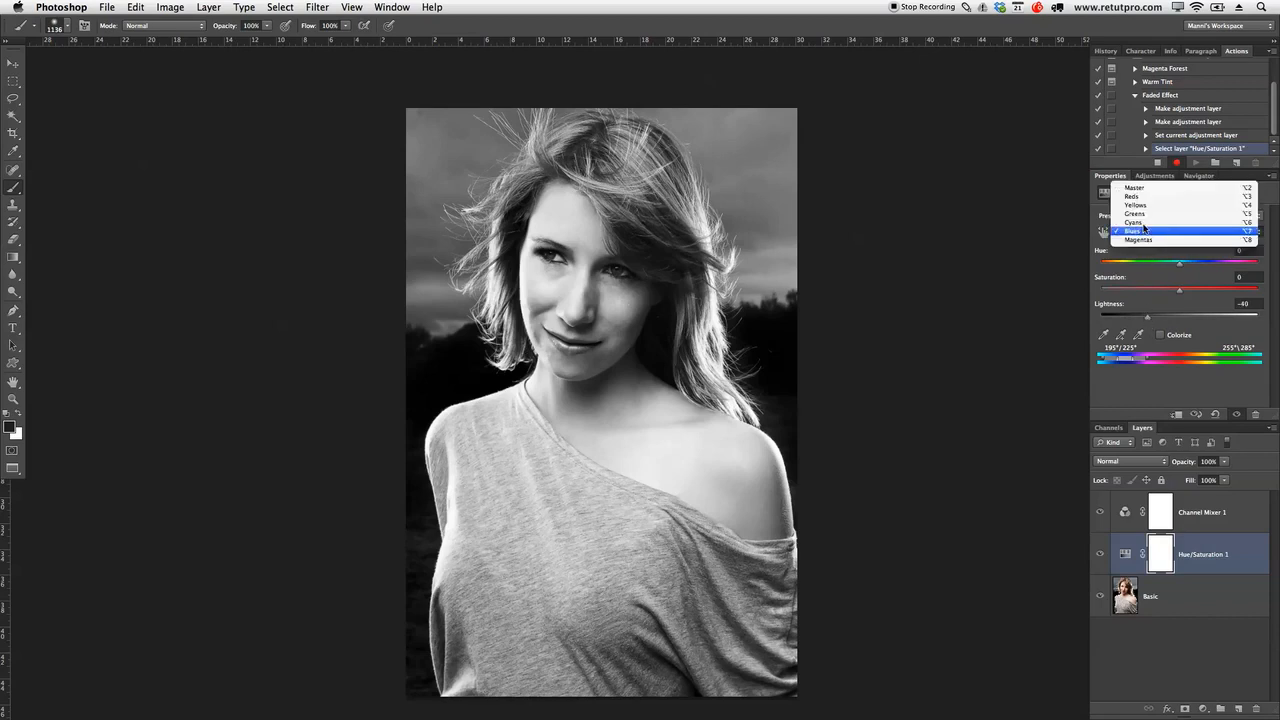
pyautogui.click(1138, 205)
pyautogui.moveTo(1180, 319); pyautogui.dragTo(1140, 326)
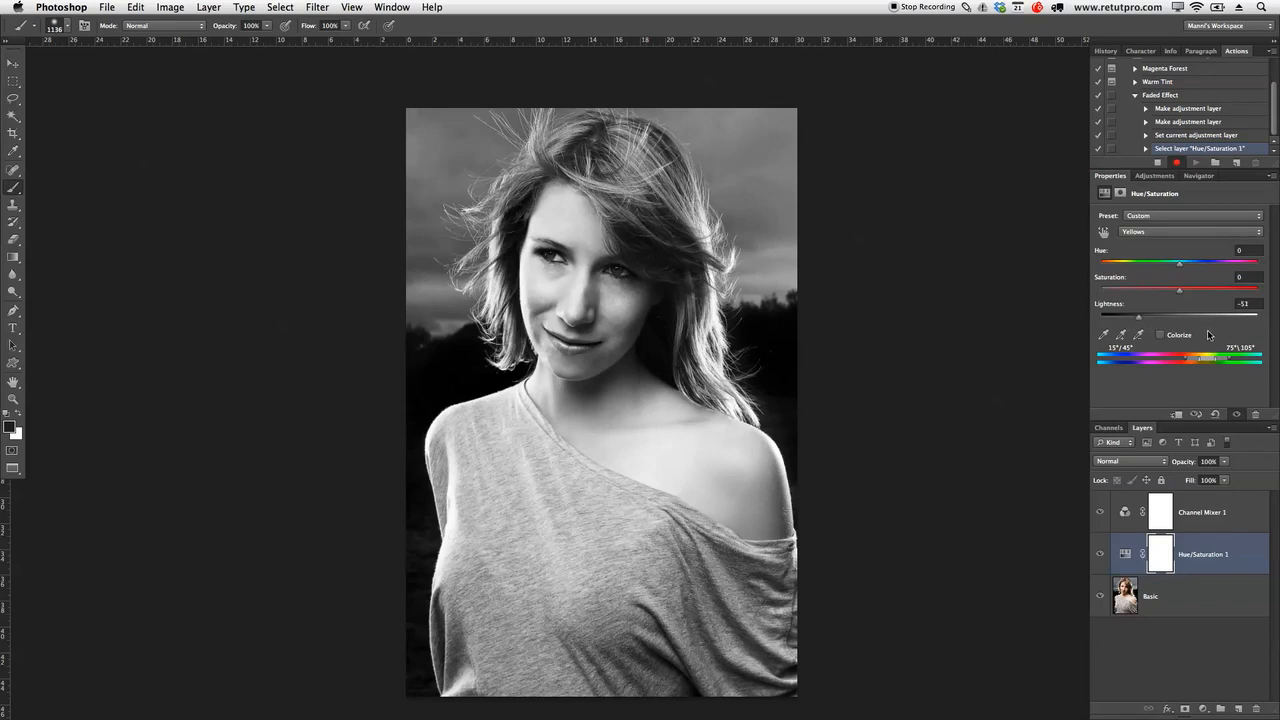
# Step: Add a Curves adjustment layer above the Channel Mixer layer
pyautogui.click(1262, 521)
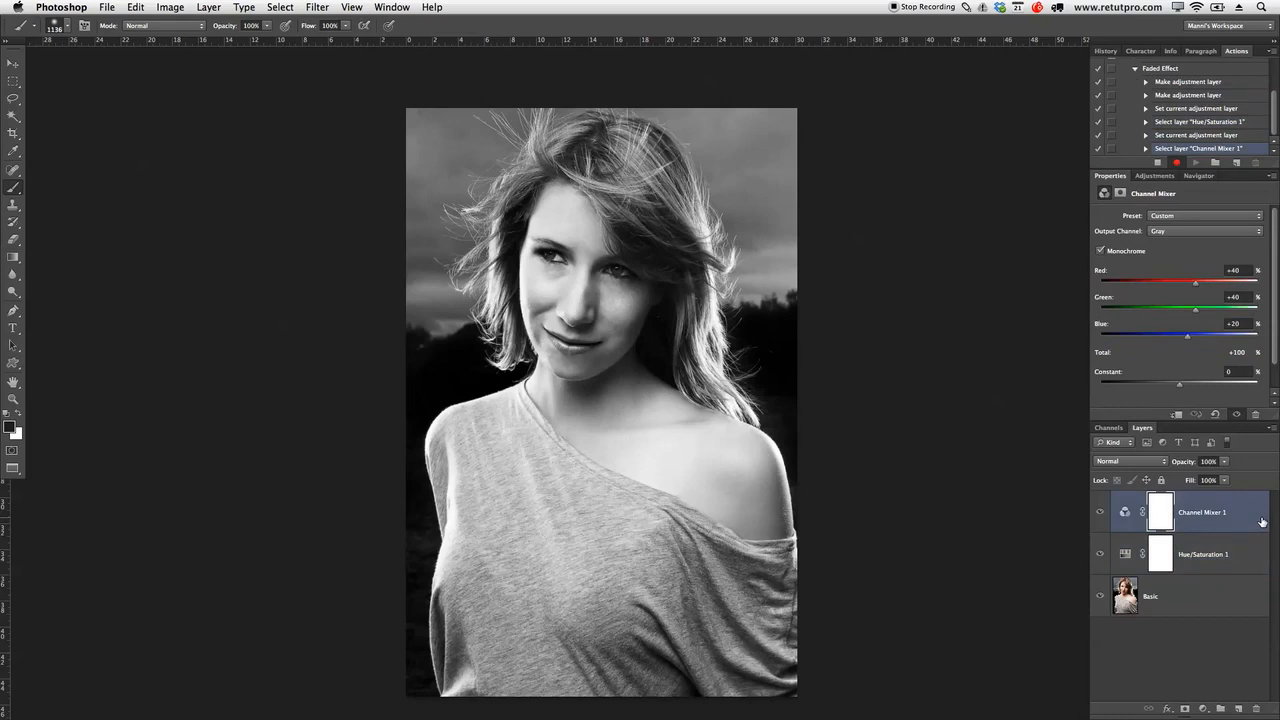
pyautogui.click(1155, 177)
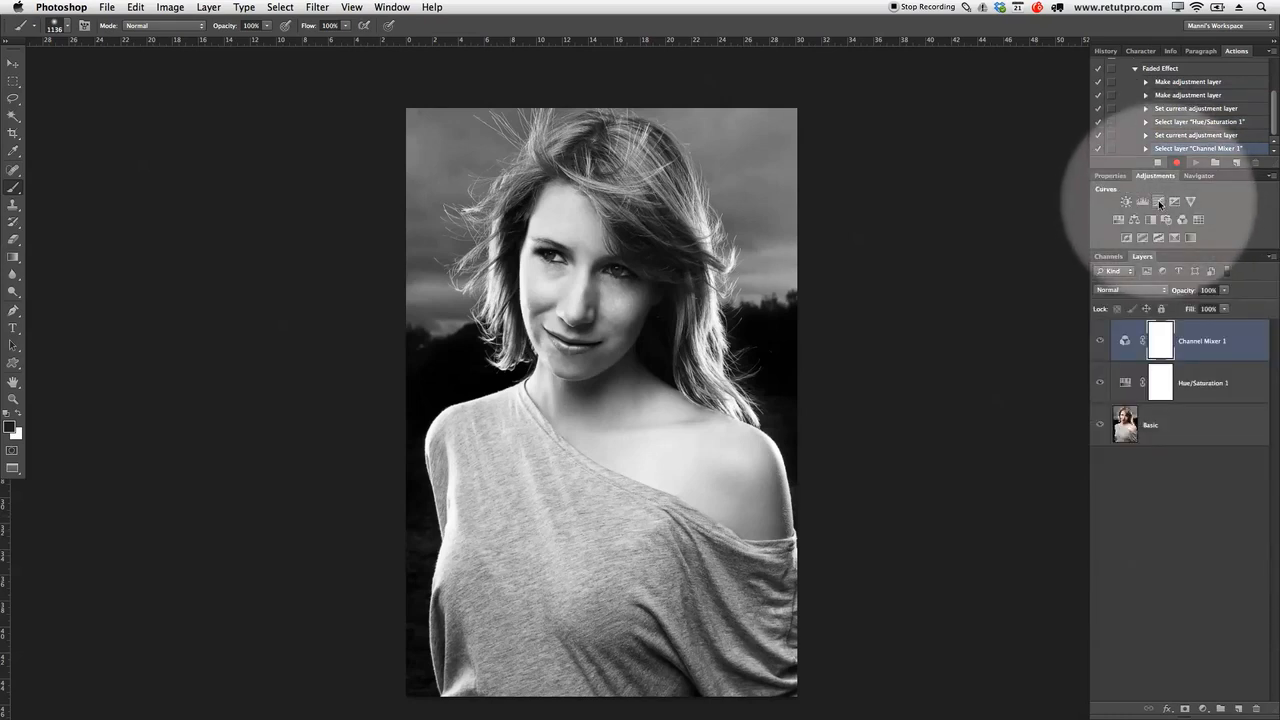
pyautogui.click(1158, 200)
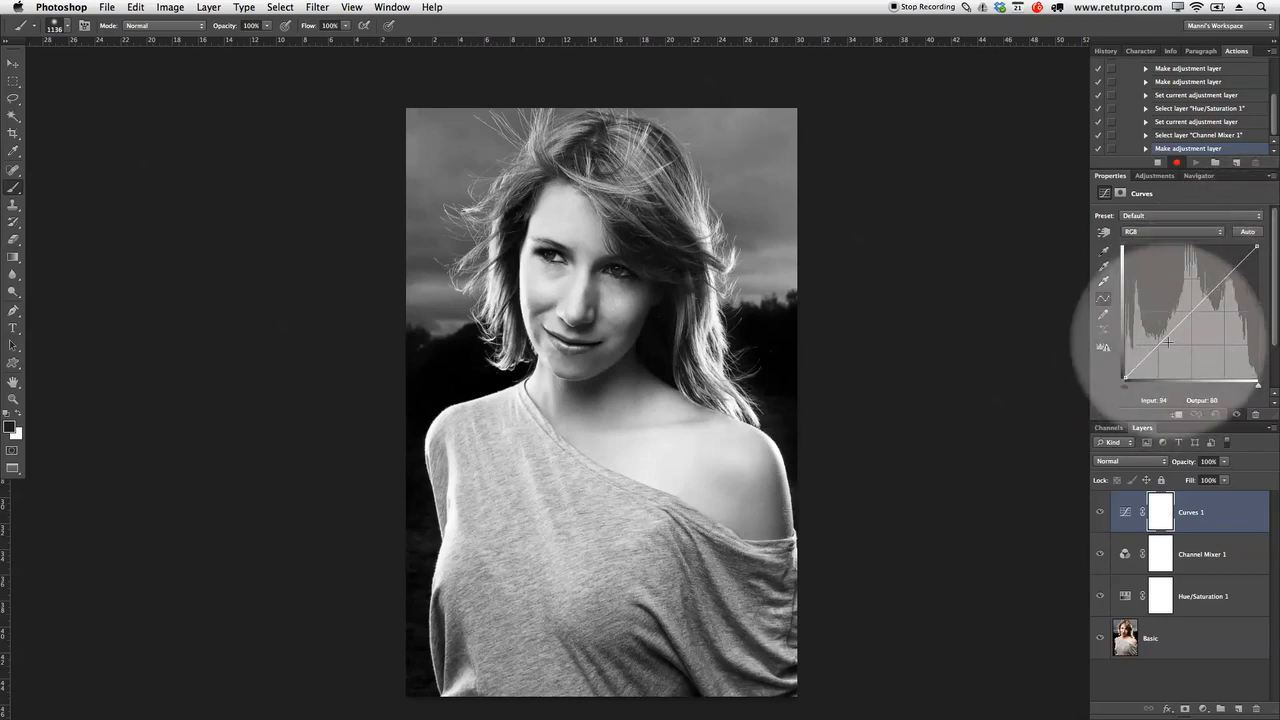
# Step: Anchor the RGB curve at its midpoint and quarter points, raise the black point, and set a shadow point to input 33, output 39
pyautogui.click(1224, 278)
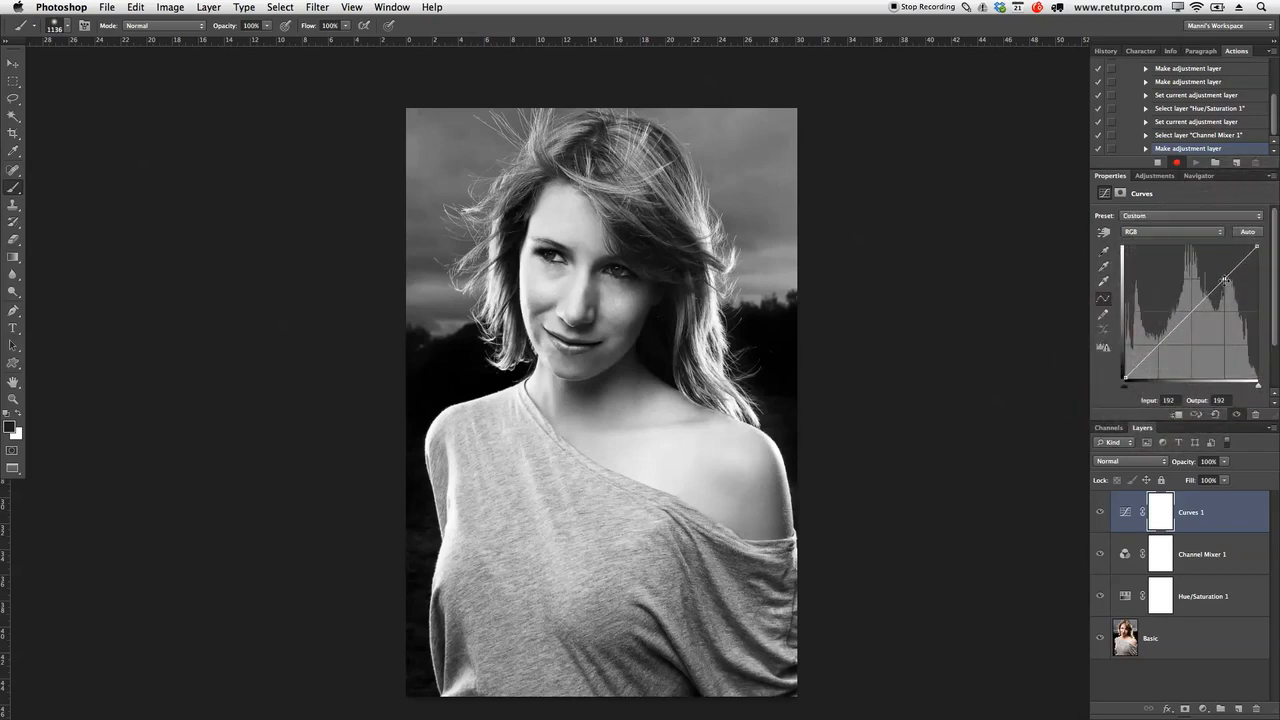
pyautogui.click(1192, 311)
pyautogui.click(1159, 345)
pyautogui.moveTo(1125, 377); pyautogui.dragTo(1124, 365)
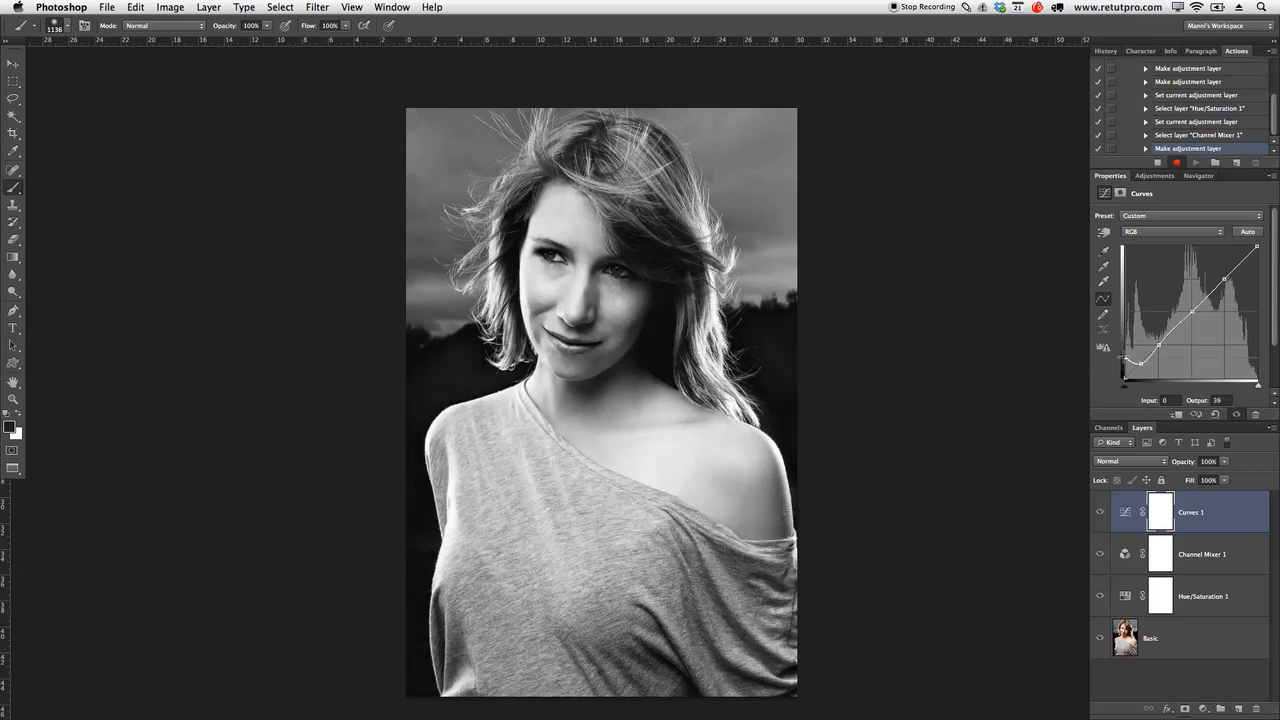
pyautogui.moveTo(1139, 363); pyautogui.dragTo(1142, 354)
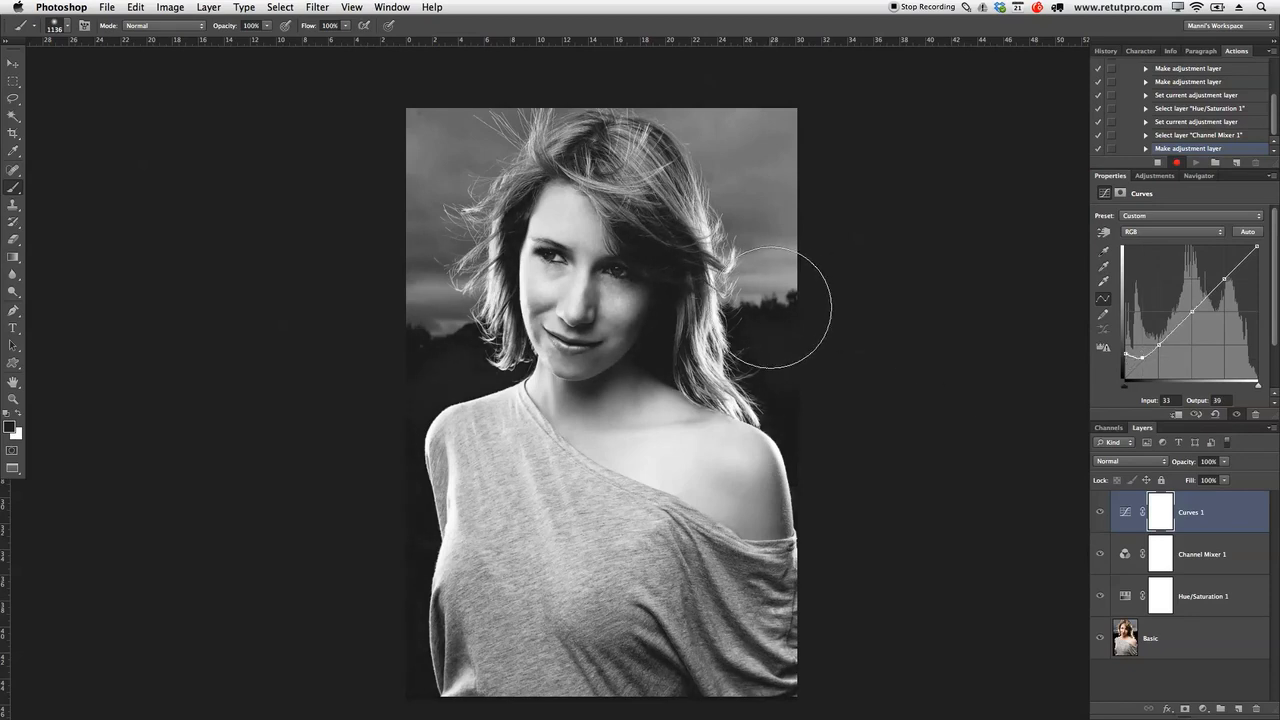
# Step: Refine the lifted shadows while checking the face up close, moving the curve's shadow point to input 39, output 44
pyautogui.press('z')
pyautogui.click(636, 302)
pyautogui.moveTo(636, 302); pyautogui.dragTo(667, 294)
pyautogui.moveTo(749, 209); pyautogui.dragTo(759, 244)
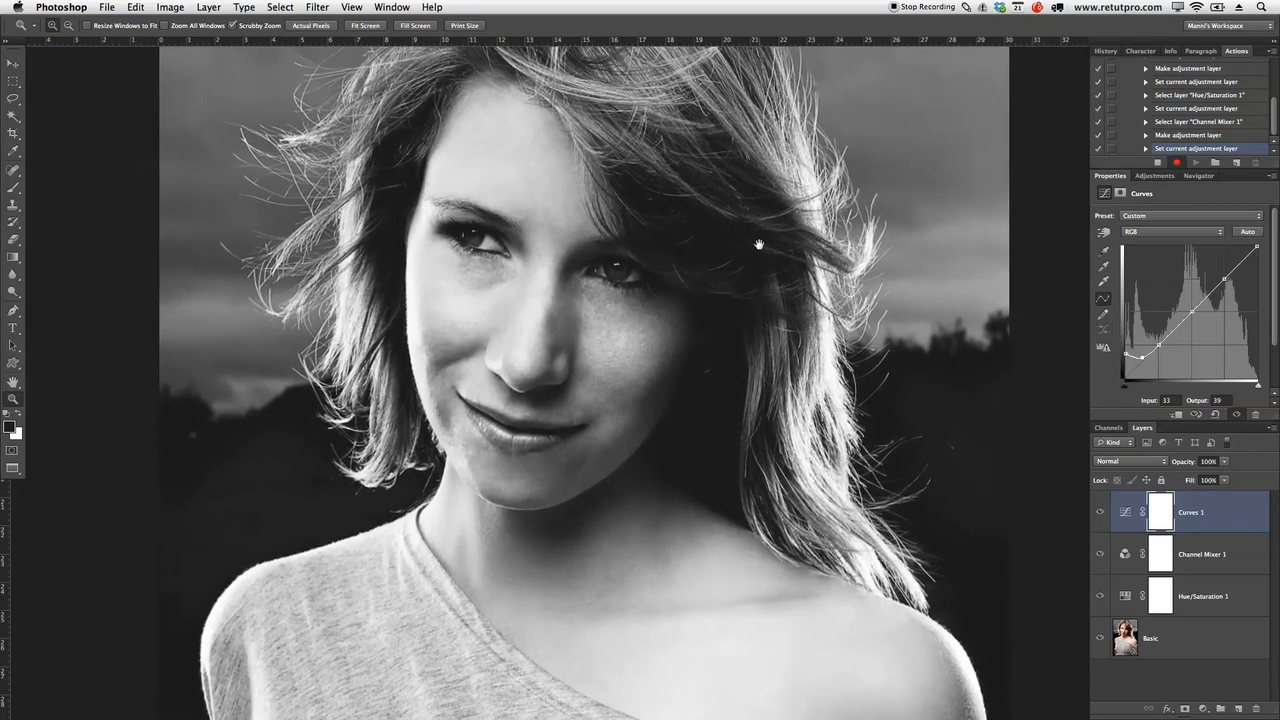
pyautogui.click(1130, 351)
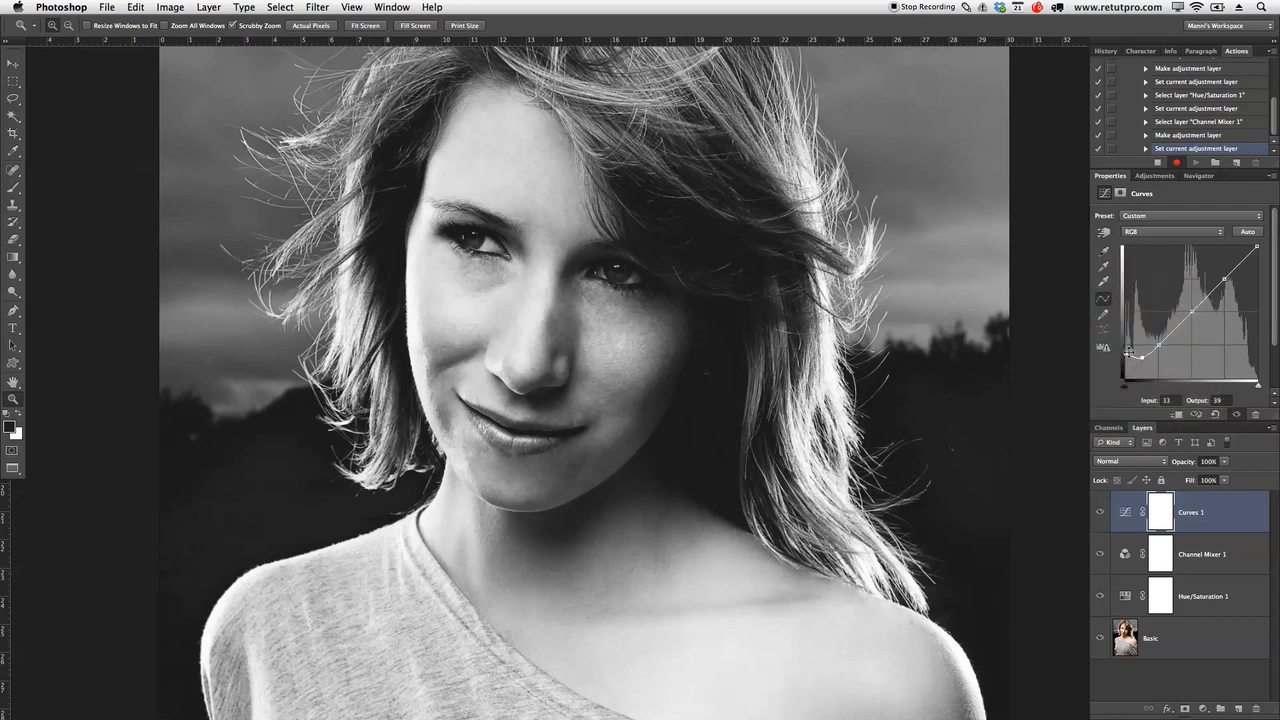
pyautogui.moveTo(1129, 351); pyautogui.dragTo(1125, 356)
pyautogui.moveTo(1125, 351); pyautogui.dragTo(1142, 354)
# Step: Toggle the Curves layer's visibility to compare the portrait with and without the faded shadows
pyautogui.click(1100, 513)
pyautogui.click(1100, 513)
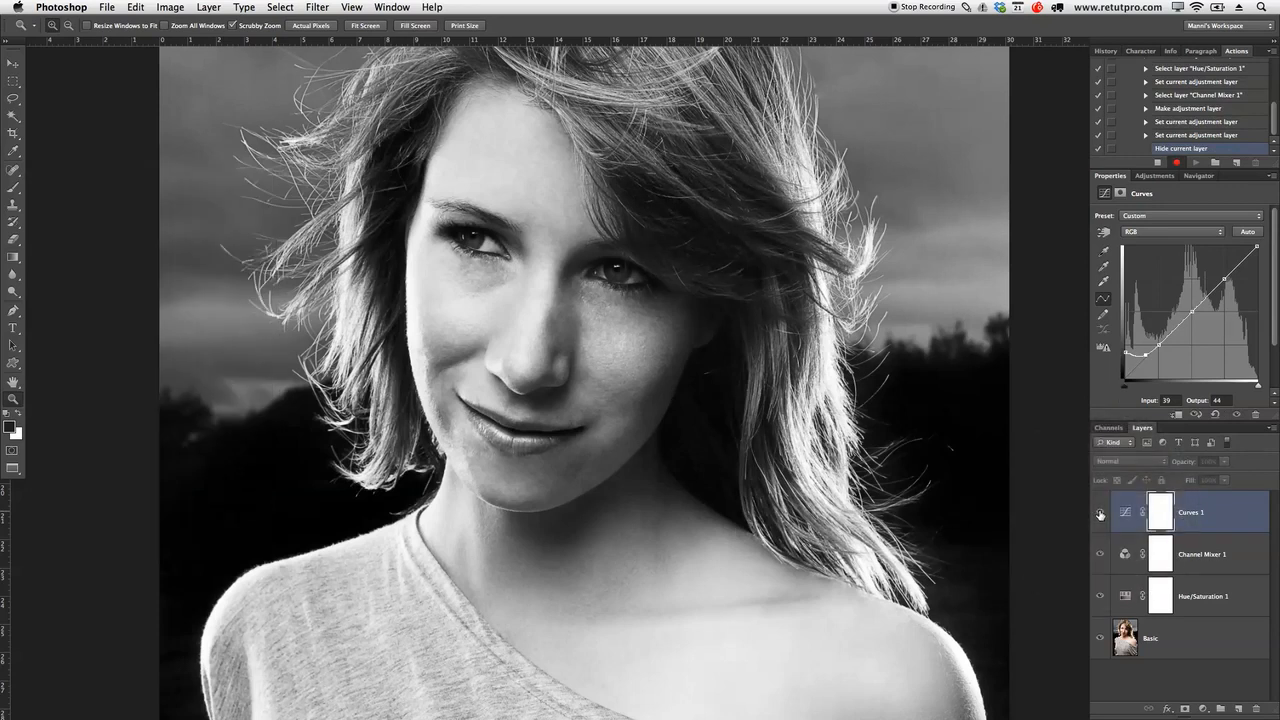
pyautogui.click(1100, 513)
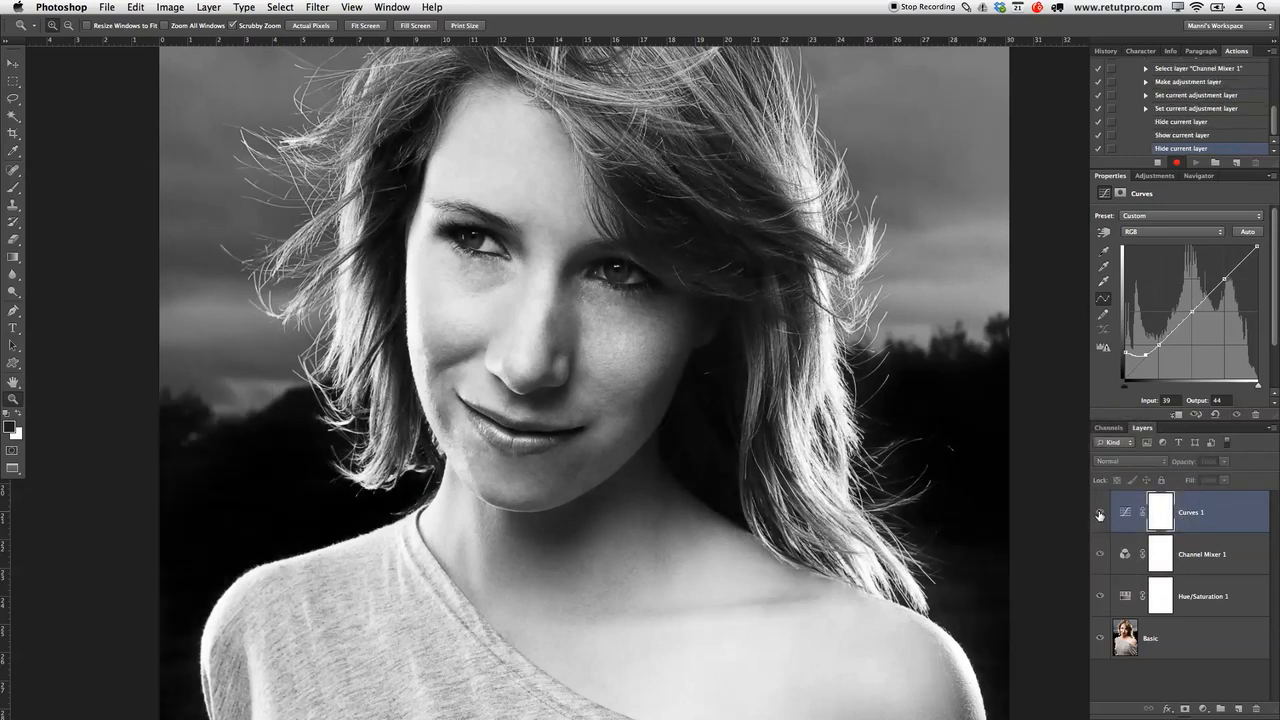
pyautogui.click(1100, 513)
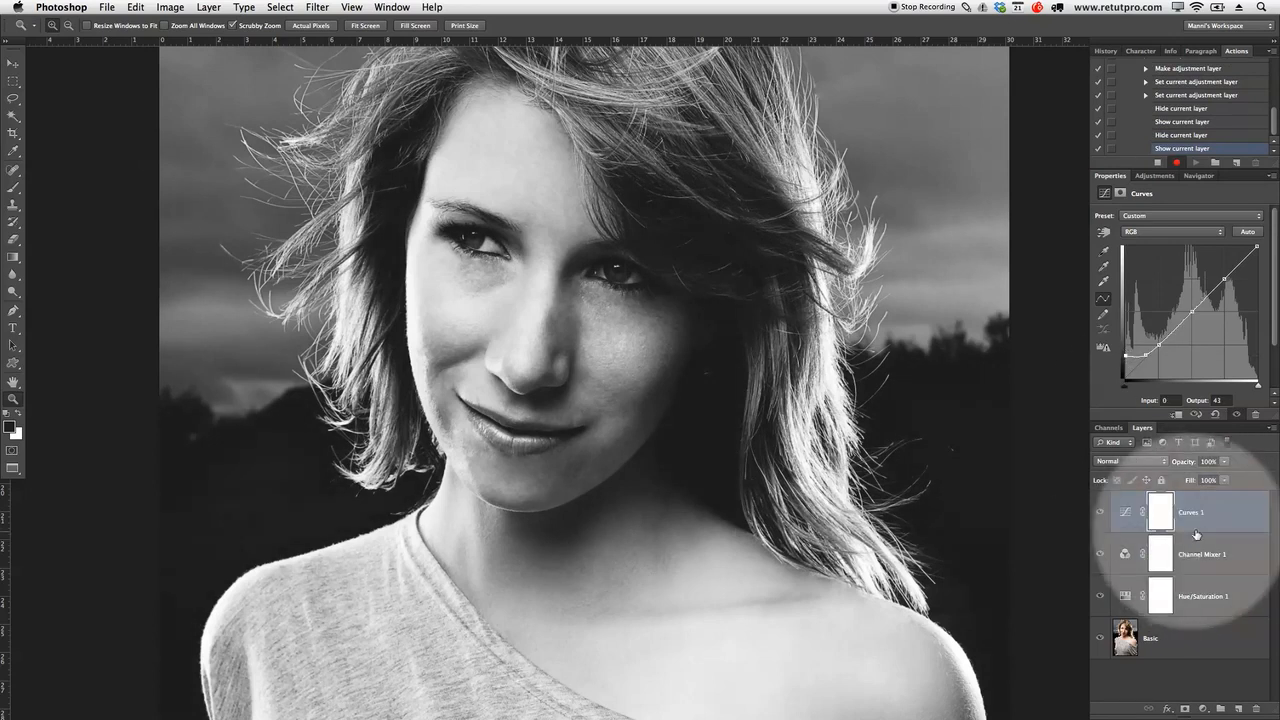
# Step: Group the Curves, Channel Mixer and Hue/Saturation adjustment layers into a new group named "Faded Effect"
pyautogui.moveTo(1182, 466); pyautogui.dragTo(1234, 468)
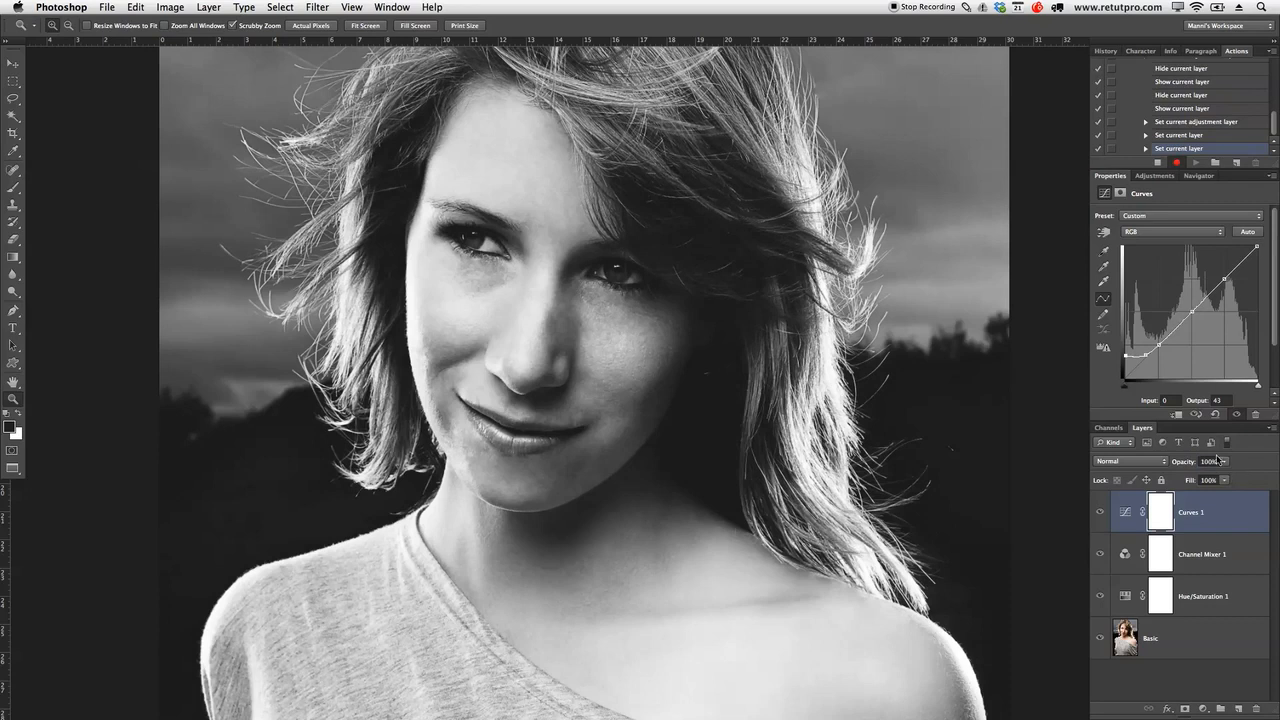
pyautogui.moveTo(668, 371); pyautogui.dragTo(632, 372)
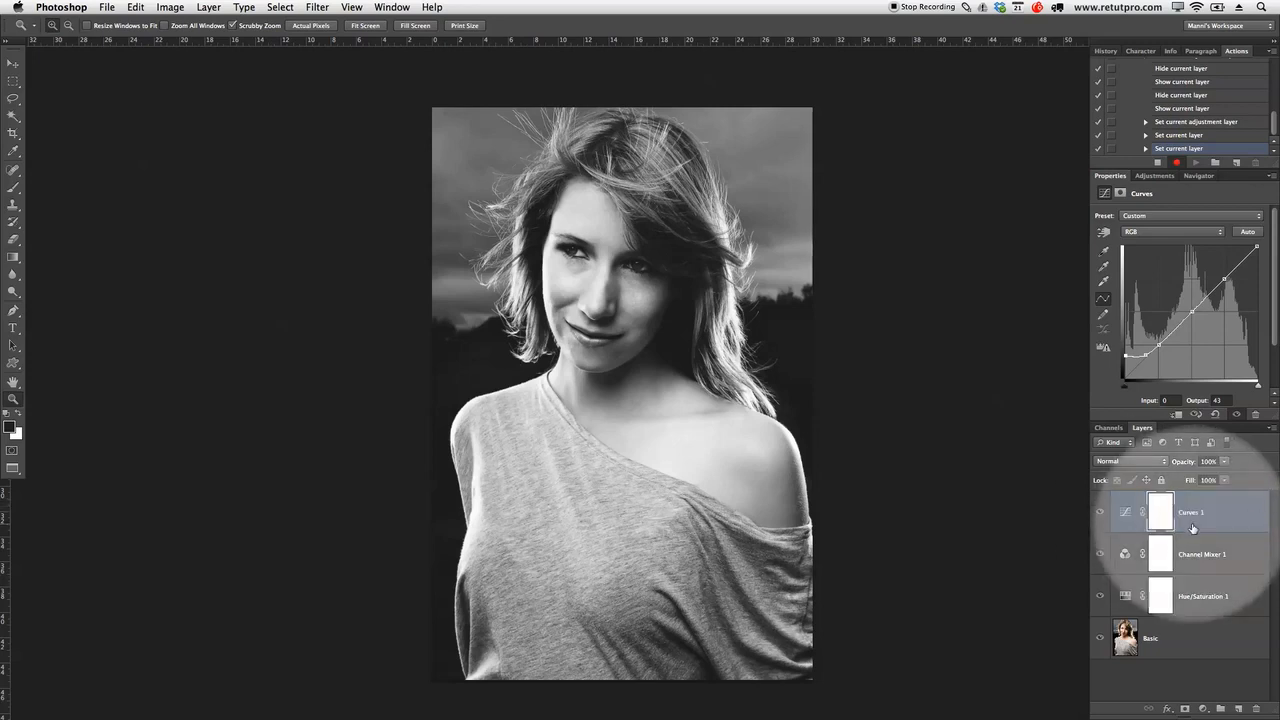
pyautogui.keyDown('shift'); pyautogui.click(1220, 597); pyautogui.keyUp('shift')
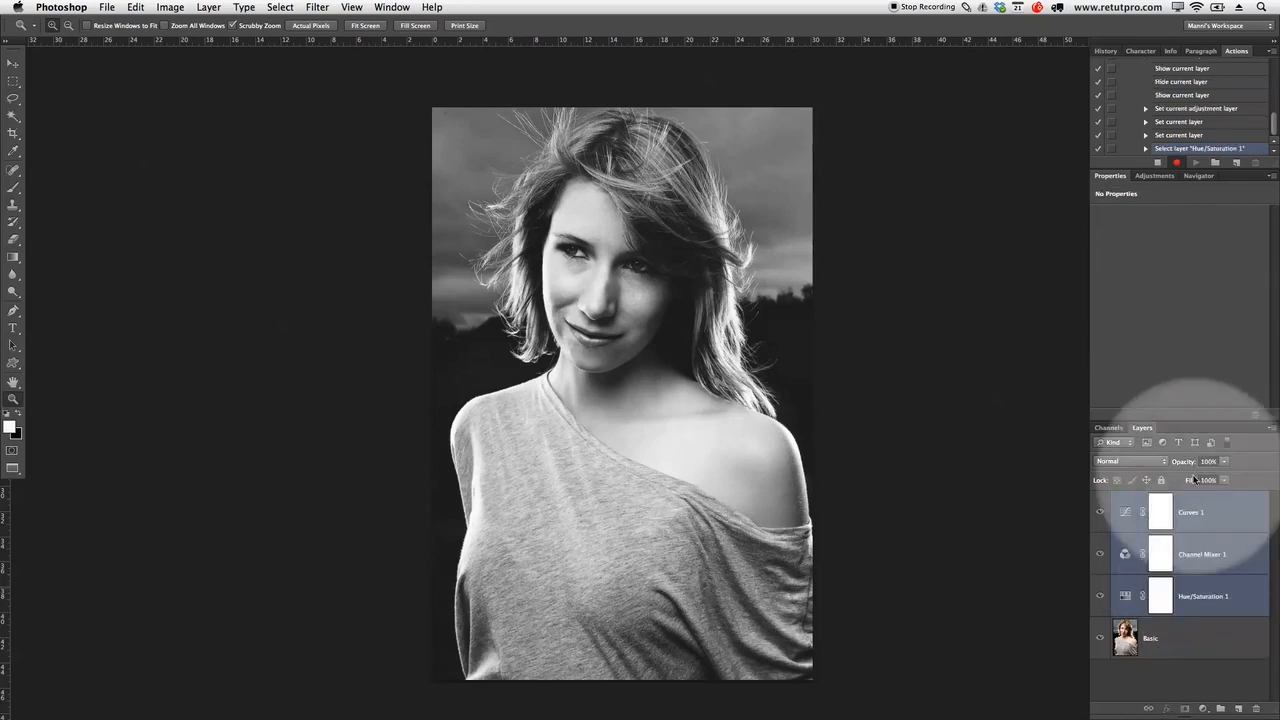
pyautogui.click(1271, 429)
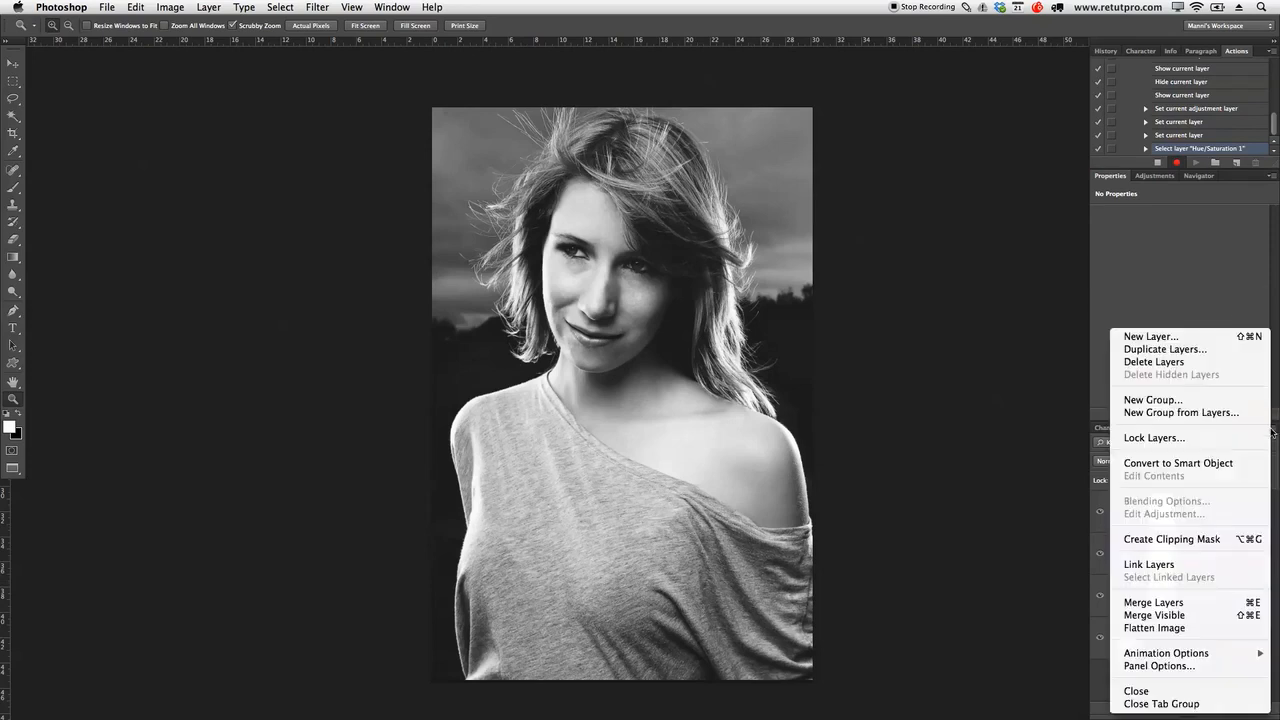
pyautogui.click(1158, 412)
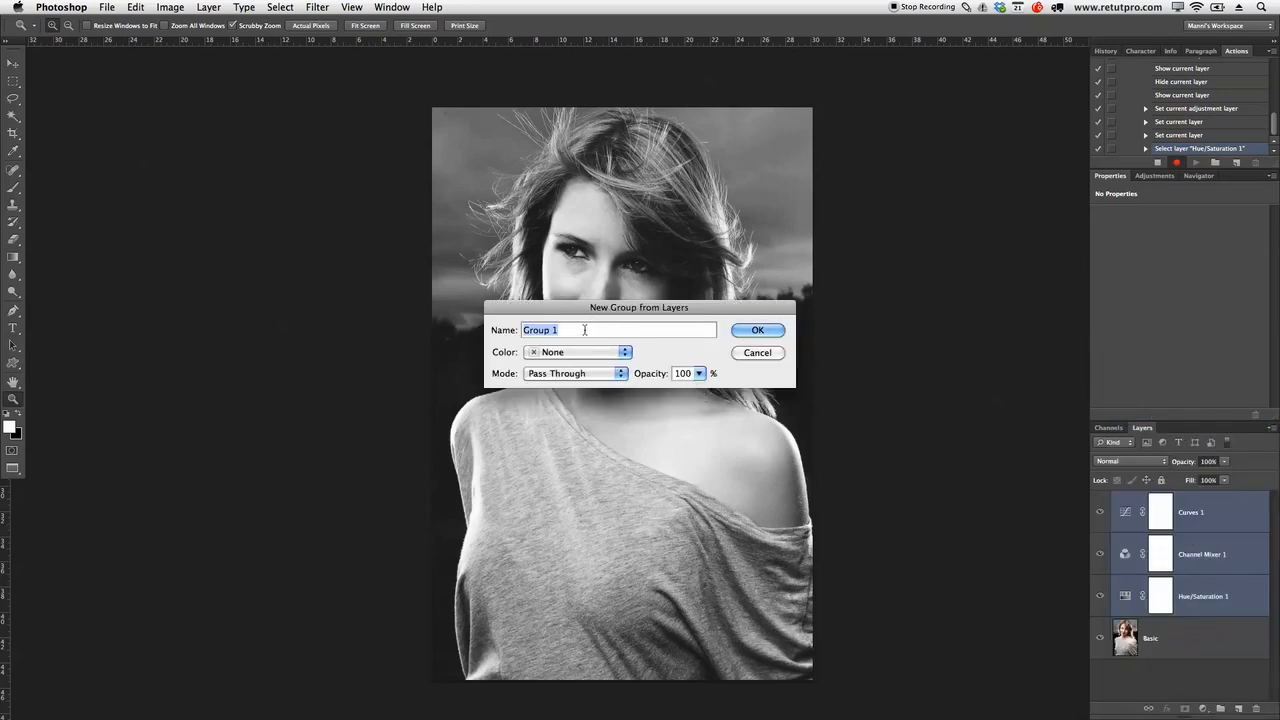
pyautogui.write('Faded Effect')
pyautogui.click(757, 331)
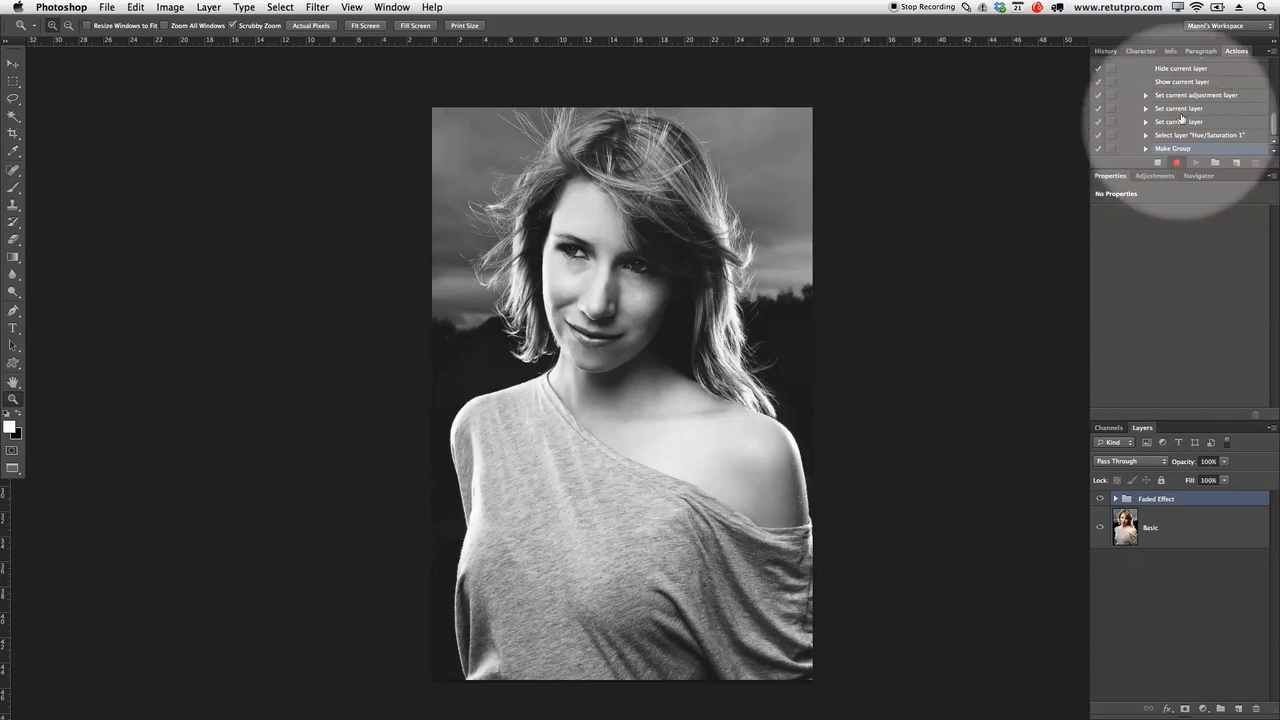
# Step: Stop recording the action and collapse Faded Effect in the list of actions
pyautogui.click(1156, 164)
pyautogui.moveTo(1275, 128); pyautogui.dragTo(1275, 60)
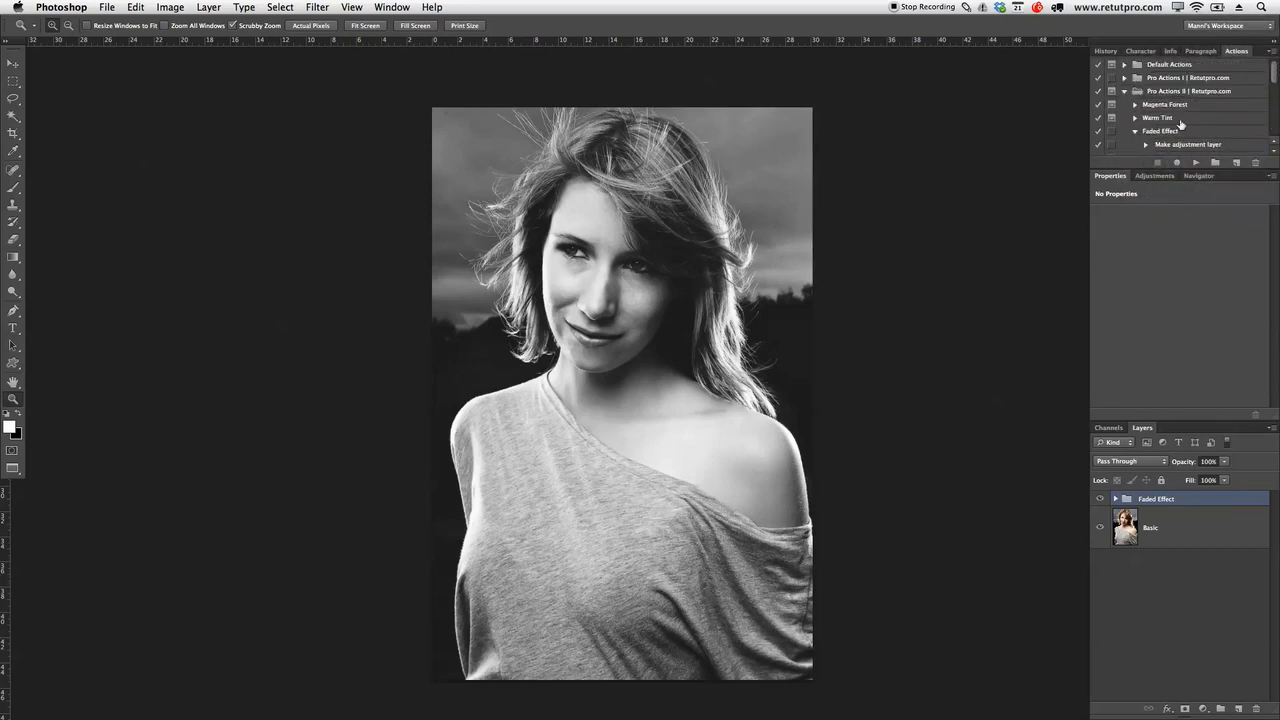
pyautogui.click(1135, 132)
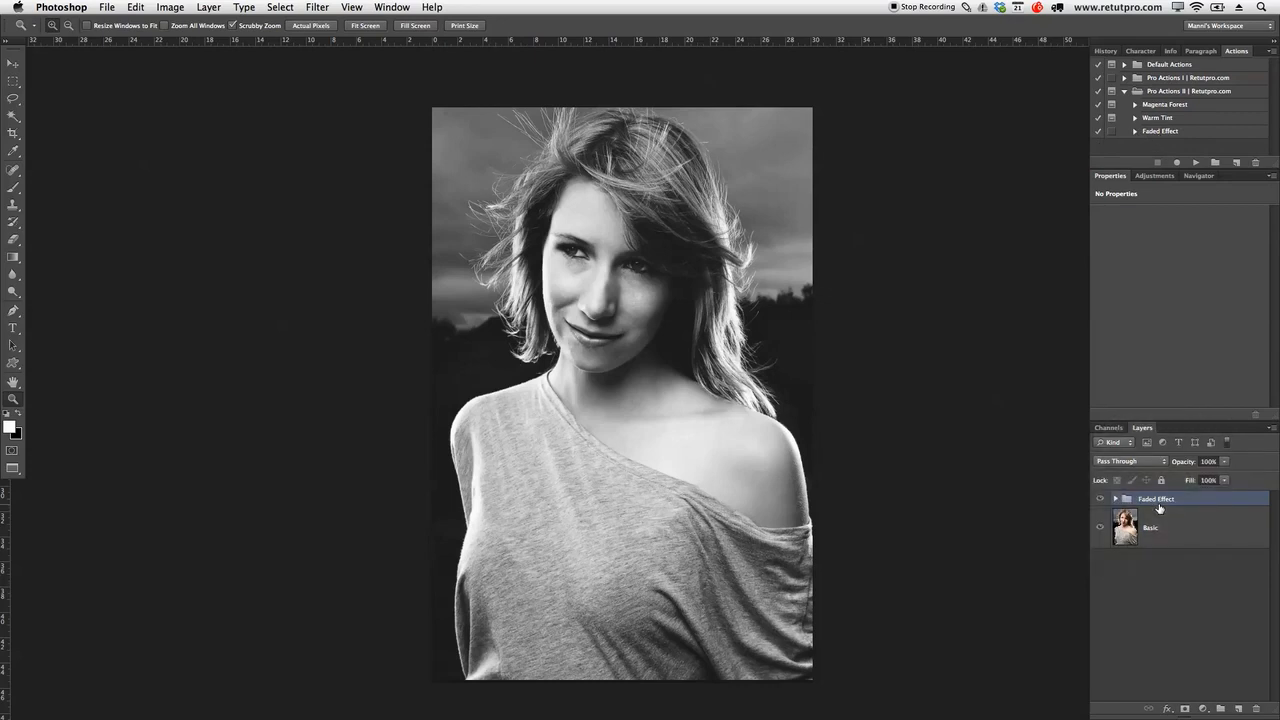
# Step: Add a new empty layer above the Faded Effect group and name it "White"
pyautogui.click(1238, 708)
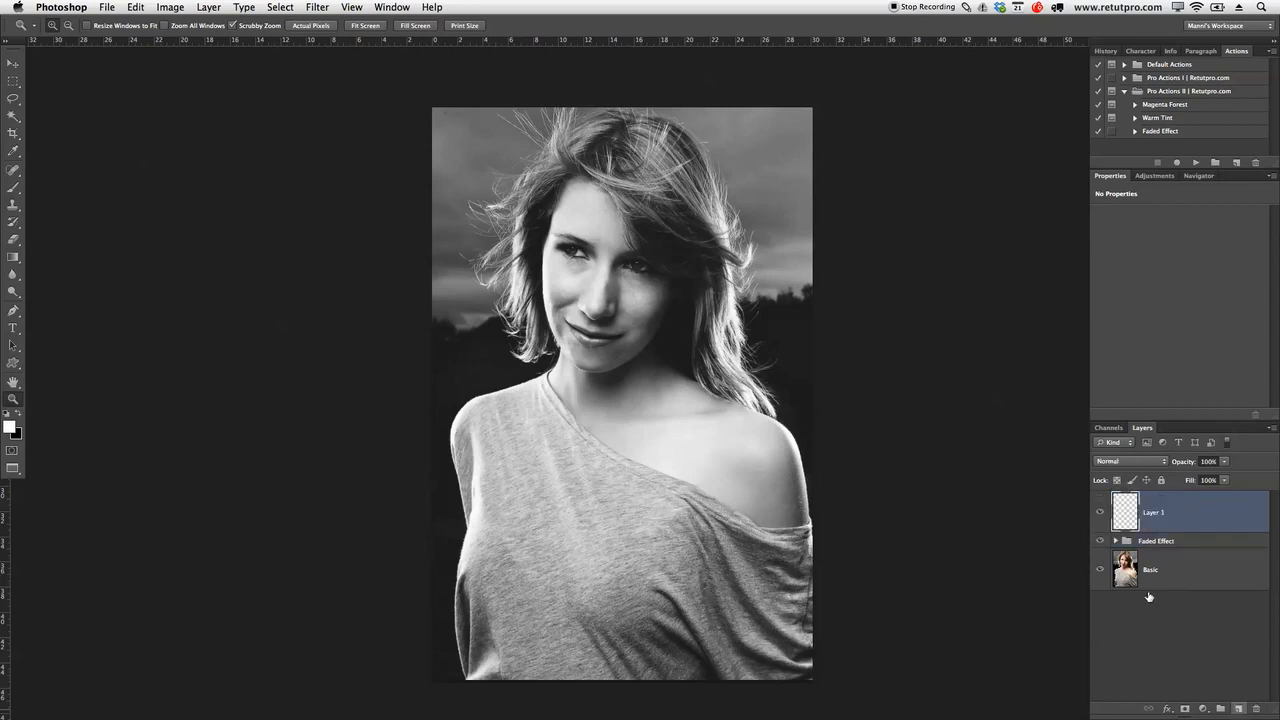
pyautogui.doubleClick(1150, 512)
pyautogui.press('BackSpace')
pyautogui.write('Whit')
pyautogui.press('Return')
# Step: Paint white over the face's shaded side, hair and background beside the bare shoulder on the White layer, using a soft 950 px brush
pyautogui.press('b')
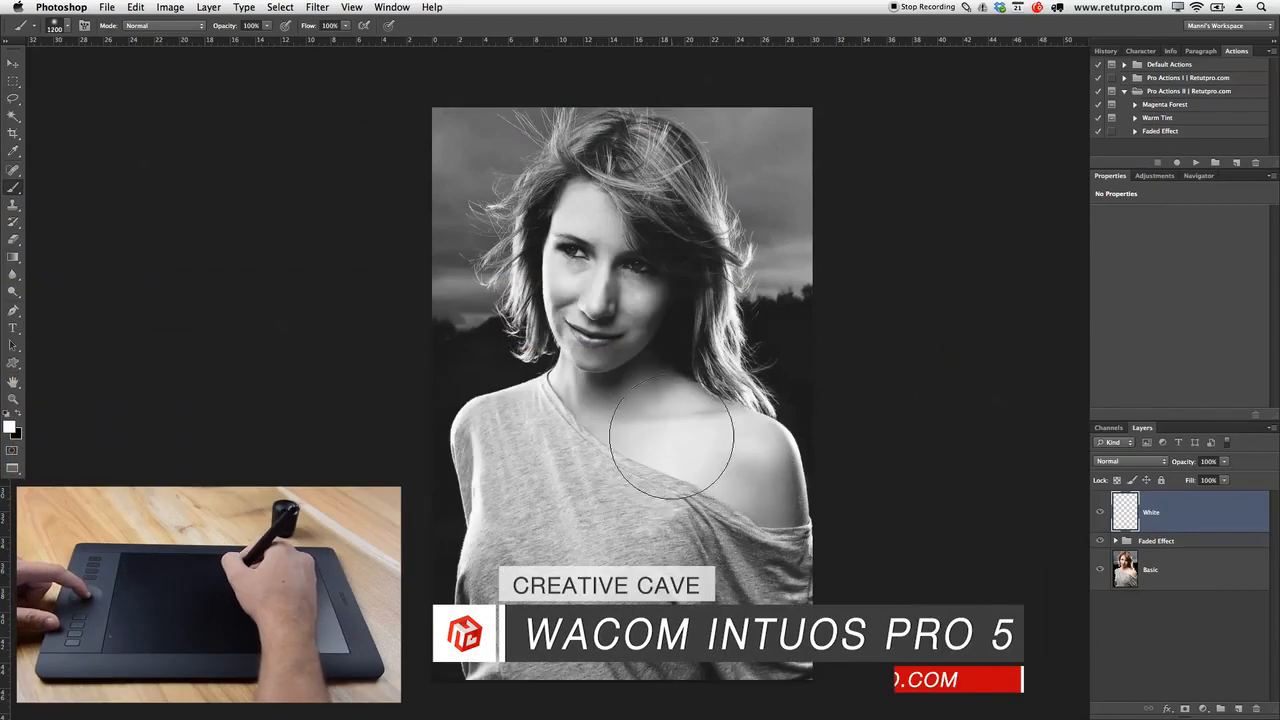
pyautogui.press('[')
pyautogui.press('[')
pyautogui.press('[')
pyautogui.press('[')
pyautogui.press('[')
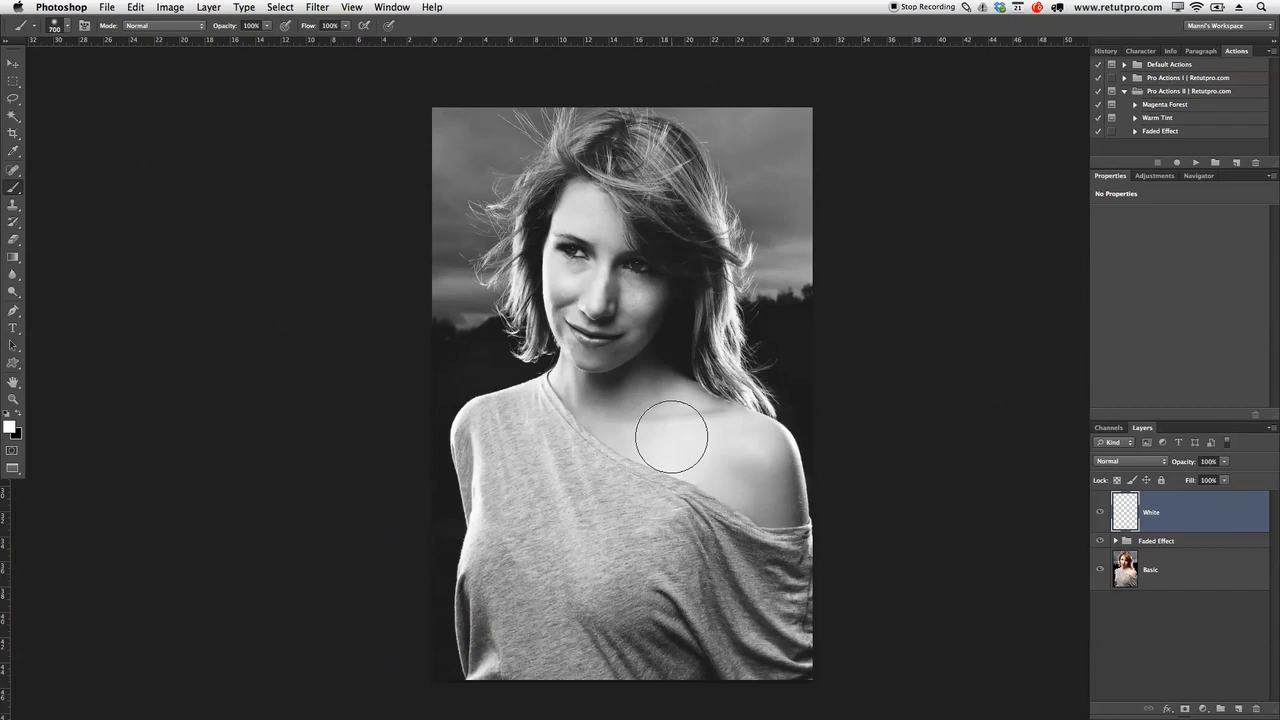
pyautogui.moveTo(671, 434)
pyautogui.mouseDown()
pyautogui.moveTo(711, 436)
pyautogui.moveTo(665, 437)
pyautogui.moveTo(706, 430)
pyautogui.moveTo(698, 570)
pyautogui.moveTo(706, 257)
pyautogui.moveTo(672, 258)
pyautogui.moveTo(667, 438)
pyautogui.mouseUp()
pyautogui.press('Return')
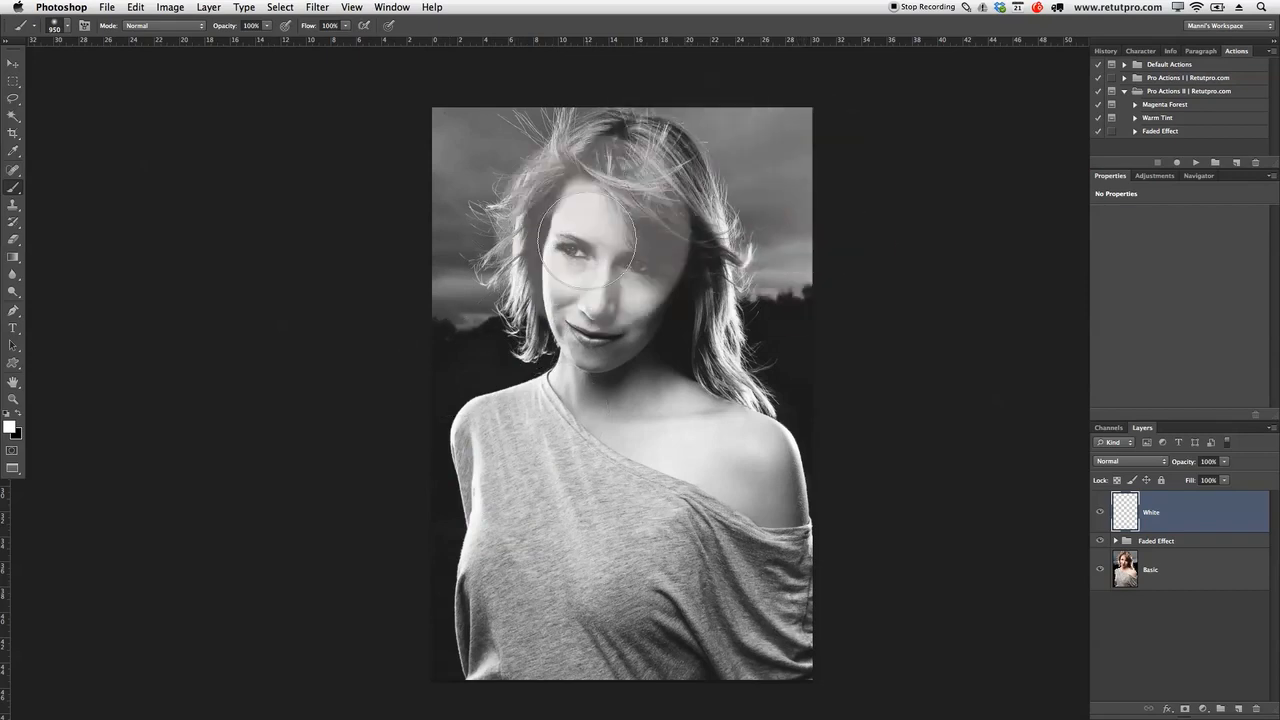
pyautogui.moveTo(822, 204)
pyautogui.mouseDown()
pyautogui.moveTo(778, 175)
pyautogui.moveTo(722, 177)
pyautogui.moveTo(667, 233)
pyautogui.moveTo(652, 326)
pyautogui.moveTo(696, 444)
pyautogui.moveTo(760, 480)
pyautogui.moveTo(819, 418)
pyautogui.moveTo(827, 290)
pyautogui.moveTo(788, 241)
pyautogui.moveTo(731, 233)
pyautogui.moveTo(698, 303)
pyautogui.moveTo(738, 372)
pyautogui.moveTo(848, 173)
pyautogui.moveTo(813, 121)
pyautogui.moveTo(693, 155)
pyautogui.moveTo(627, 240)
pyautogui.moveTo(618, 353)
pyautogui.moveTo(722, 490)
pyautogui.moveTo(868, 553)
pyautogui.mouseUp()
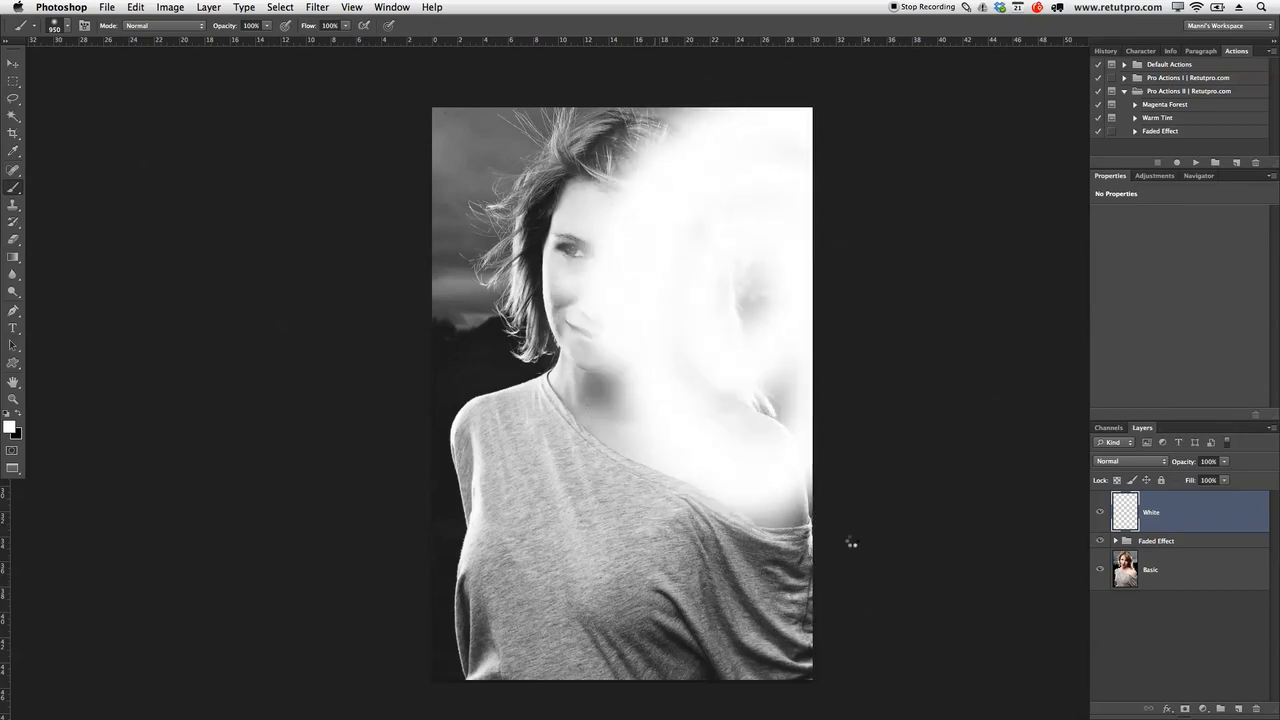
# Step: Enlarge the brush to 1300 px and fill the gaps in the white area, extending it down over the bare shoulder
pyautogui.press(']')
pyautogui.press(']')
pyautogui.press(']')
pyautogui.press(']')
pyautogui.moveTo(741, 300)
pyautogui.mouseDown()
pyautogui.moveTo(730, 243)
pyautogui.moveTo(667, 247)
pyautogui.moveTo(734, 153)
pyautogui.moveTo(718, 387)
pyautogui.mouseUp()
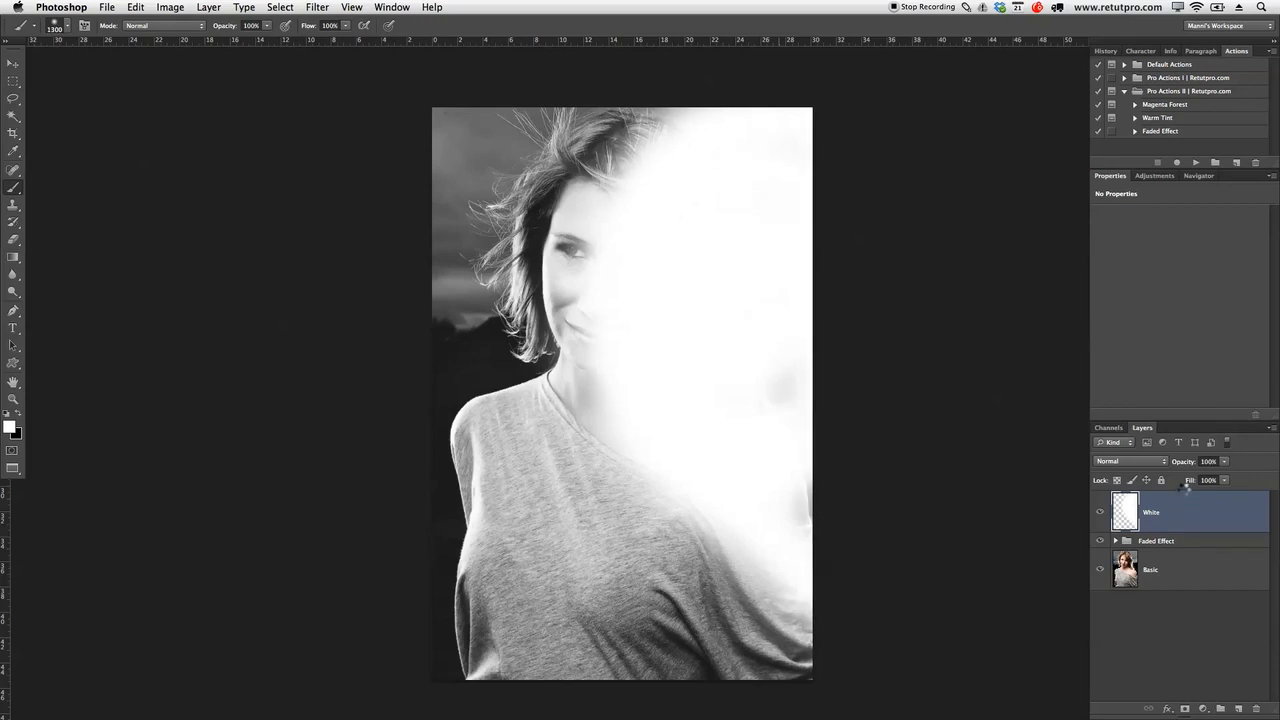
# Step: Reduce the White layer's opacity to 5% and toggle its visibility to compare the subtle haze
pyautogui.moveTo(1184, 462); pyautogui.dragTo(857, 471)
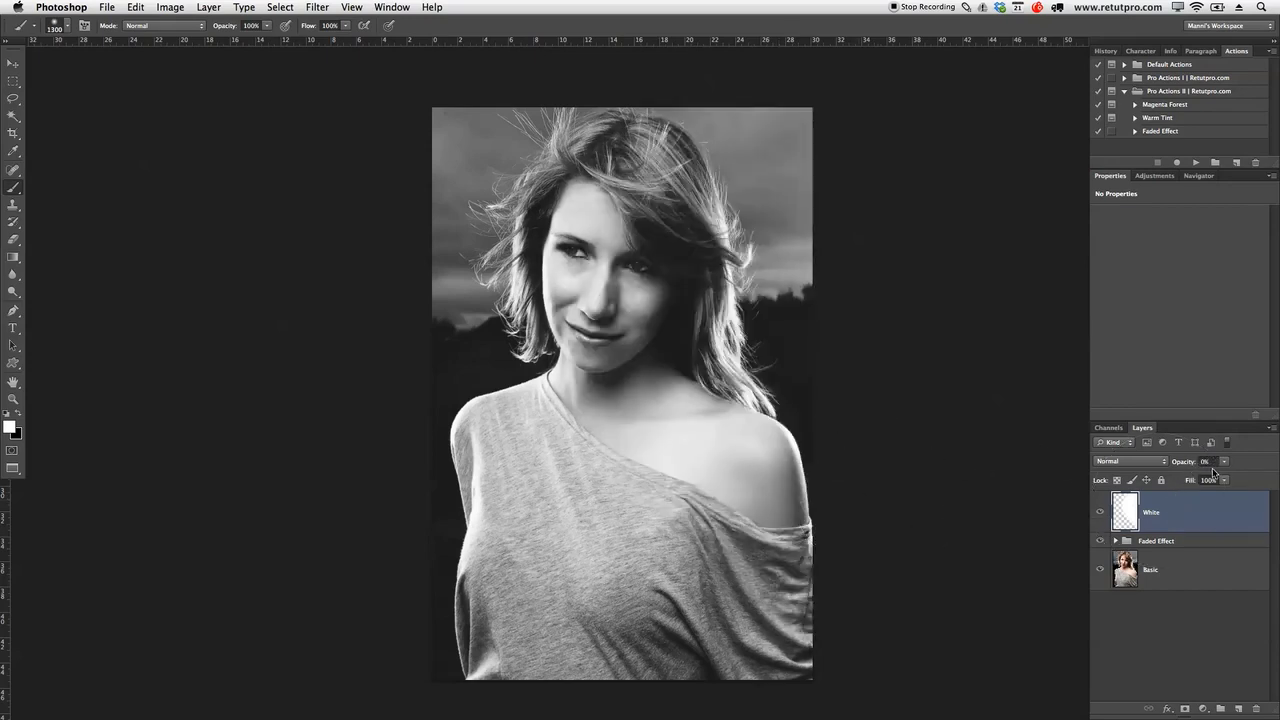
pyautogui.click(1184, 463)
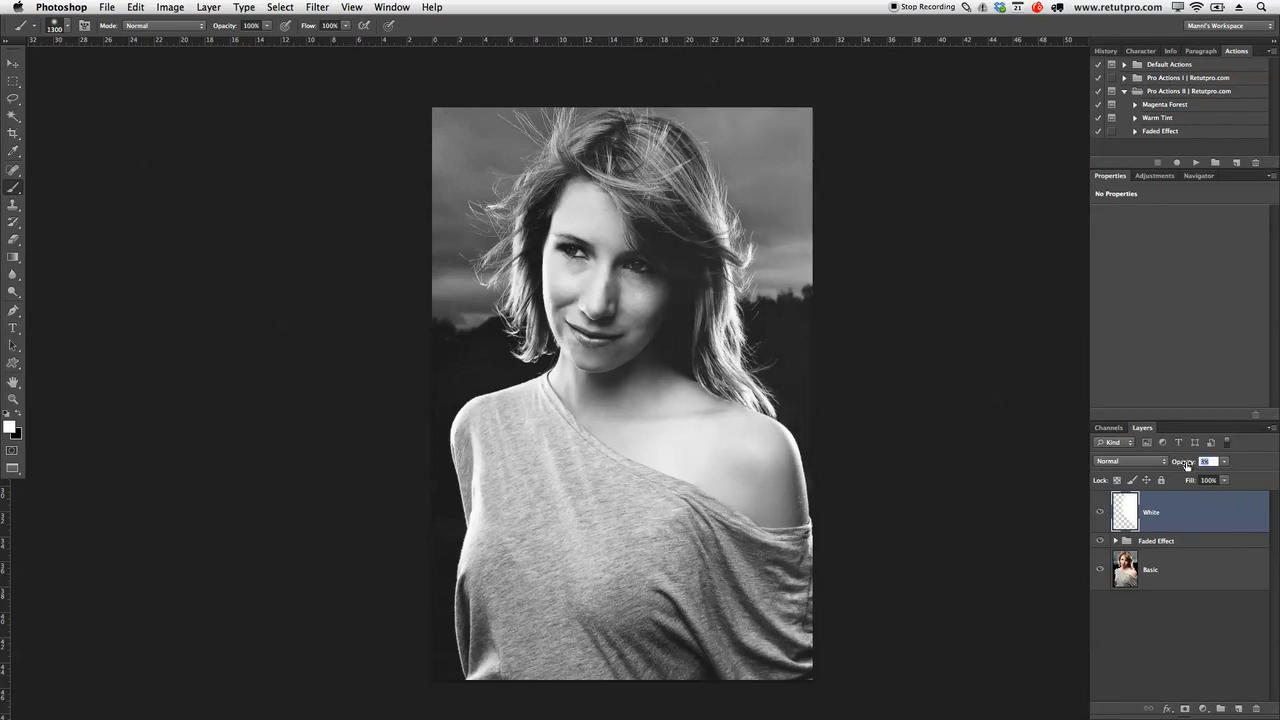
pyautogui.moveTo(1187, 464); pyautogui.dragTo(1190, 466)
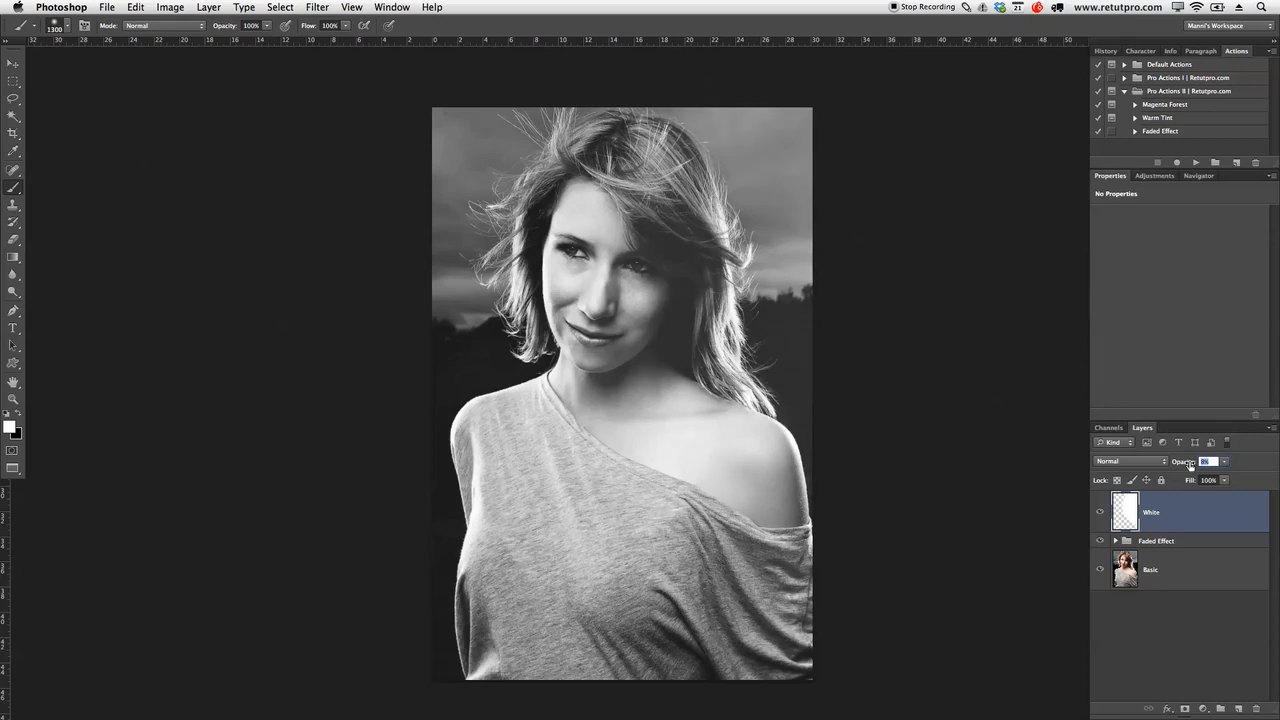
pyautogui.click(1085, 490)
pyautogui.click(1099, 513)
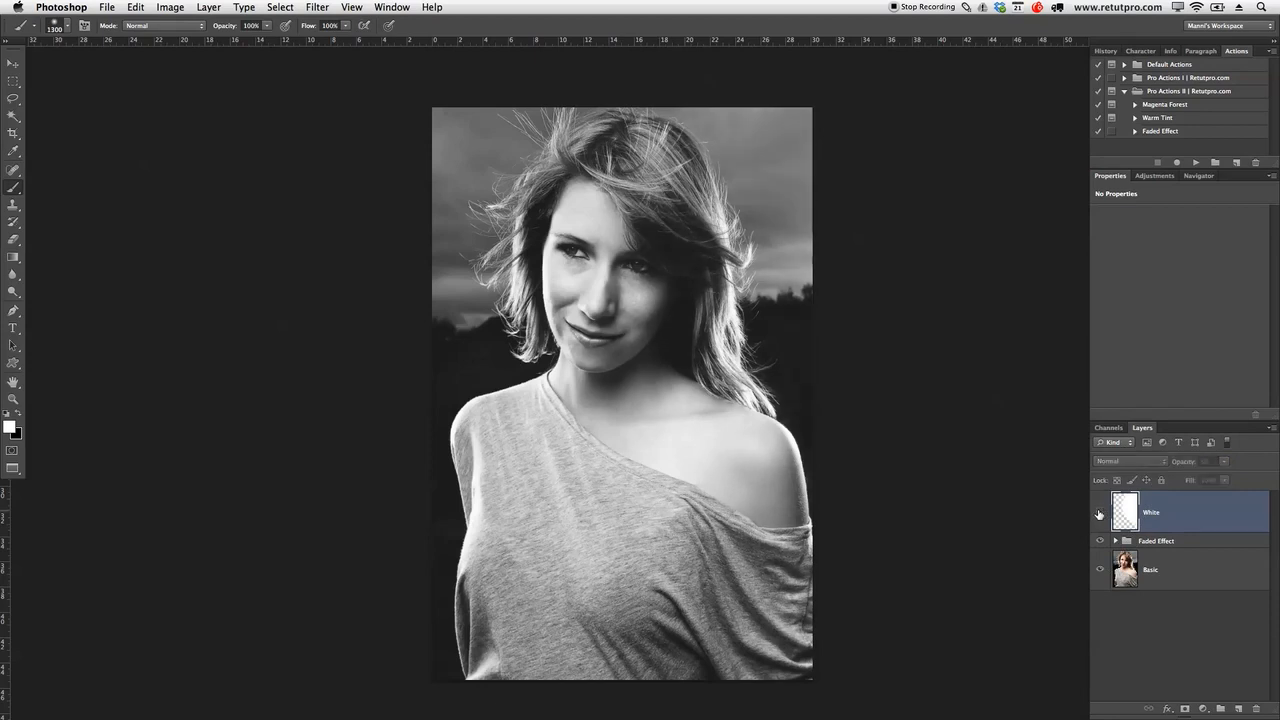
pyautogui.click(1099, 513)
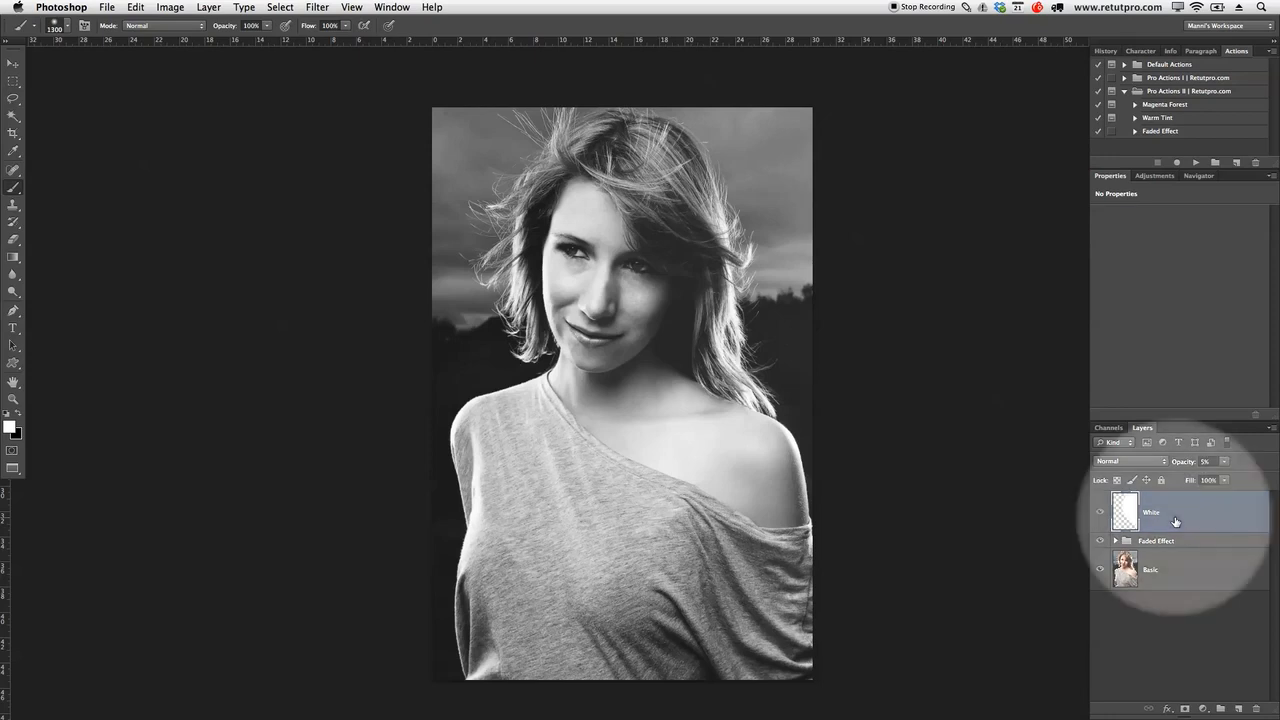
# Step: Delete the White layer and the Faded Effect group so that only the Basic layer remains, and select the Faded Effect action
pyautogui.click(1153, 133)
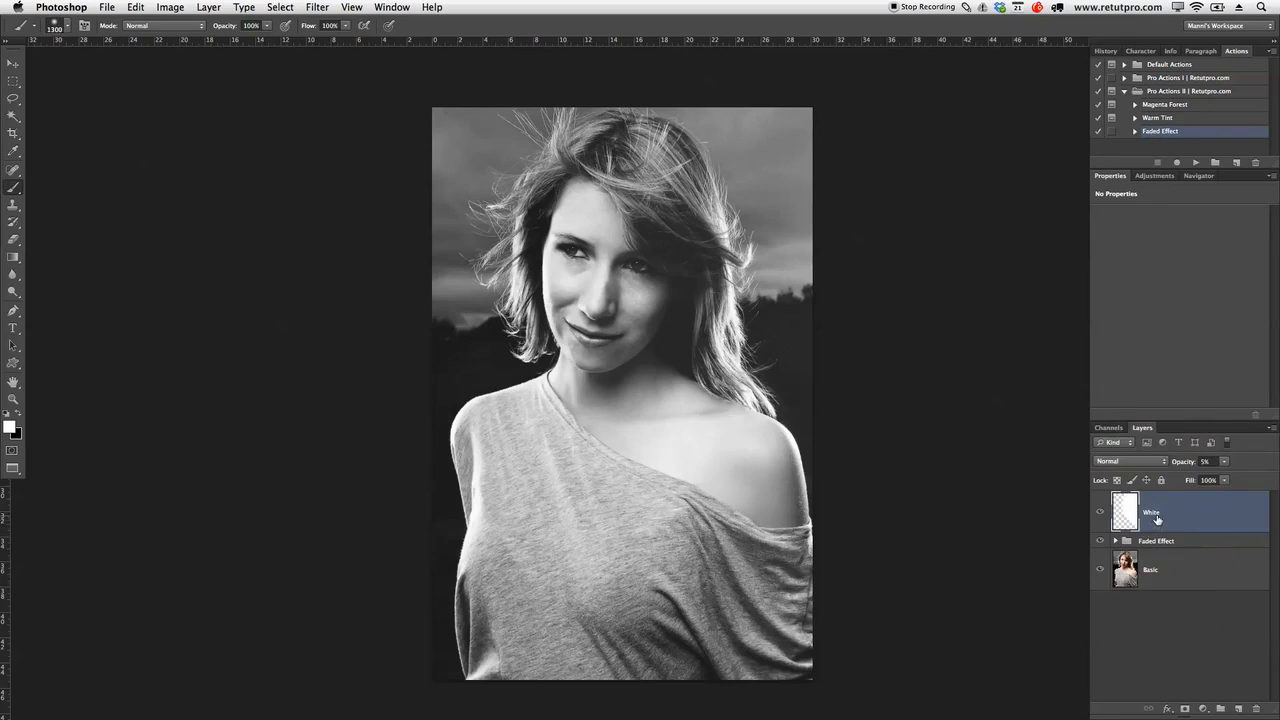
pyautogui.press('Delete')
pyautogui.press('Delete')
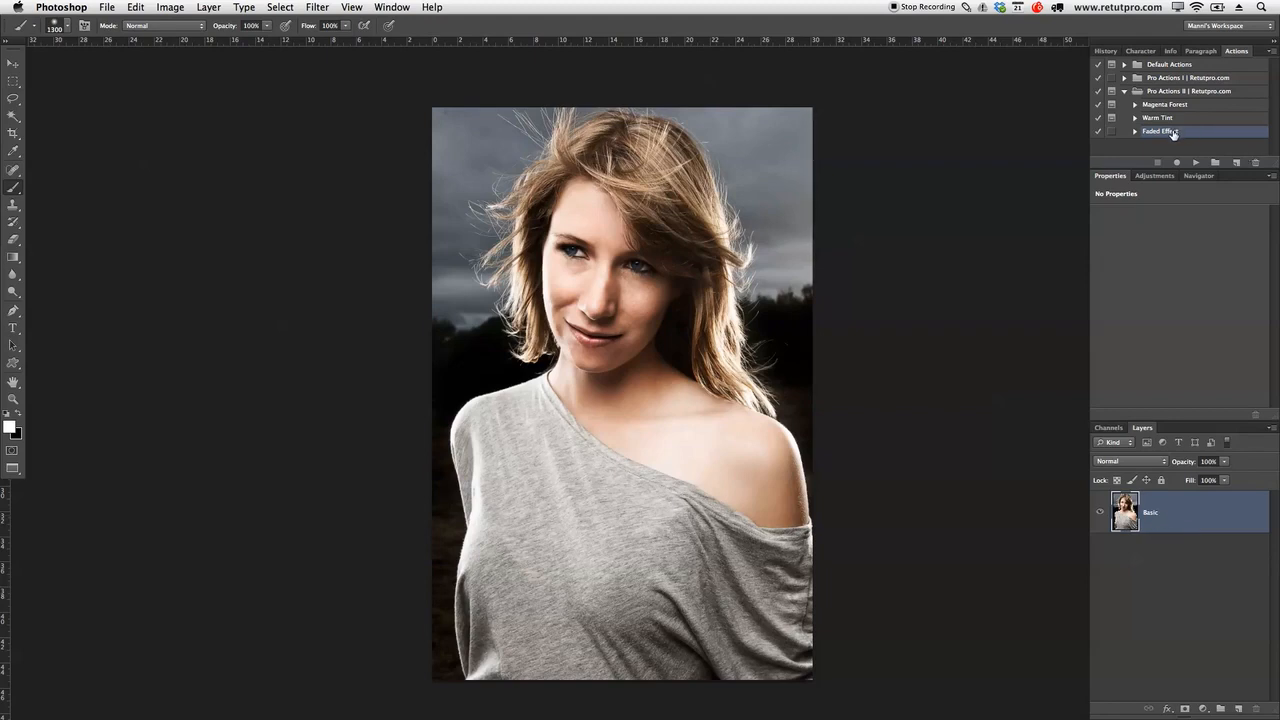
# Step: Play the Faded Effect action on the Basic layer and hide its group to compare with the original portrait
pyautogui.click(1195, 162)
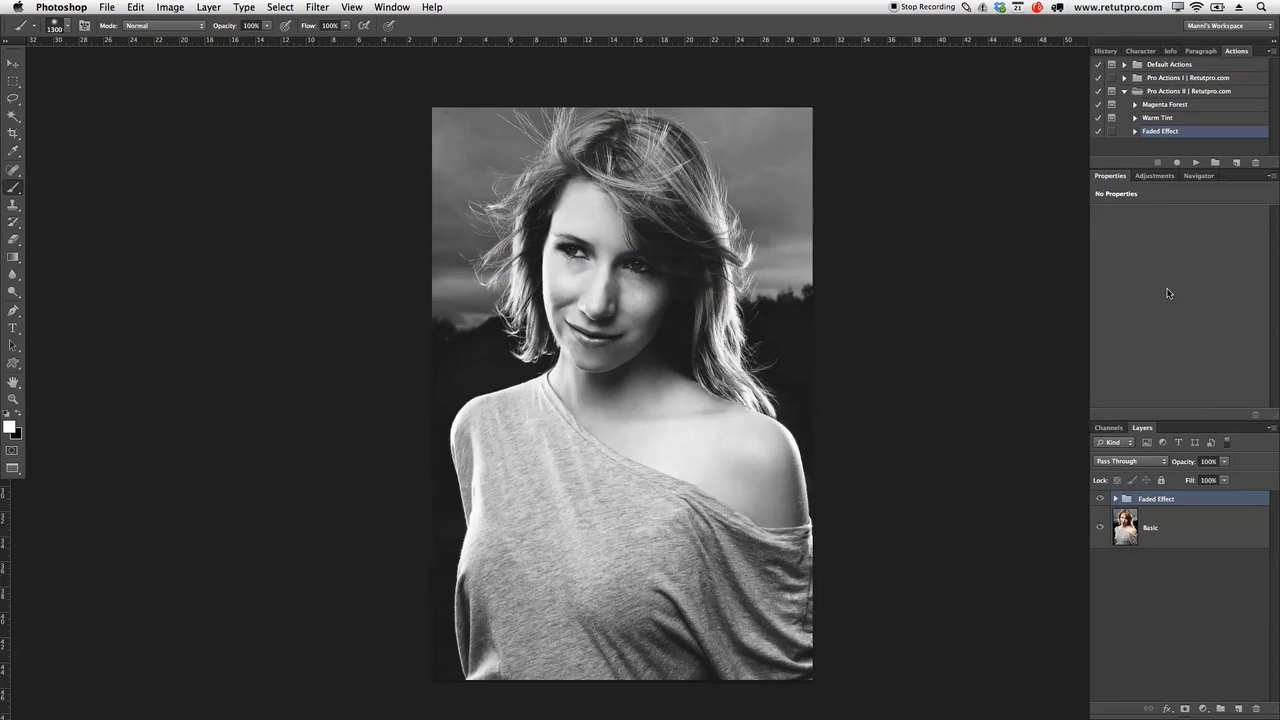
pyautogui.click(1100, 501)
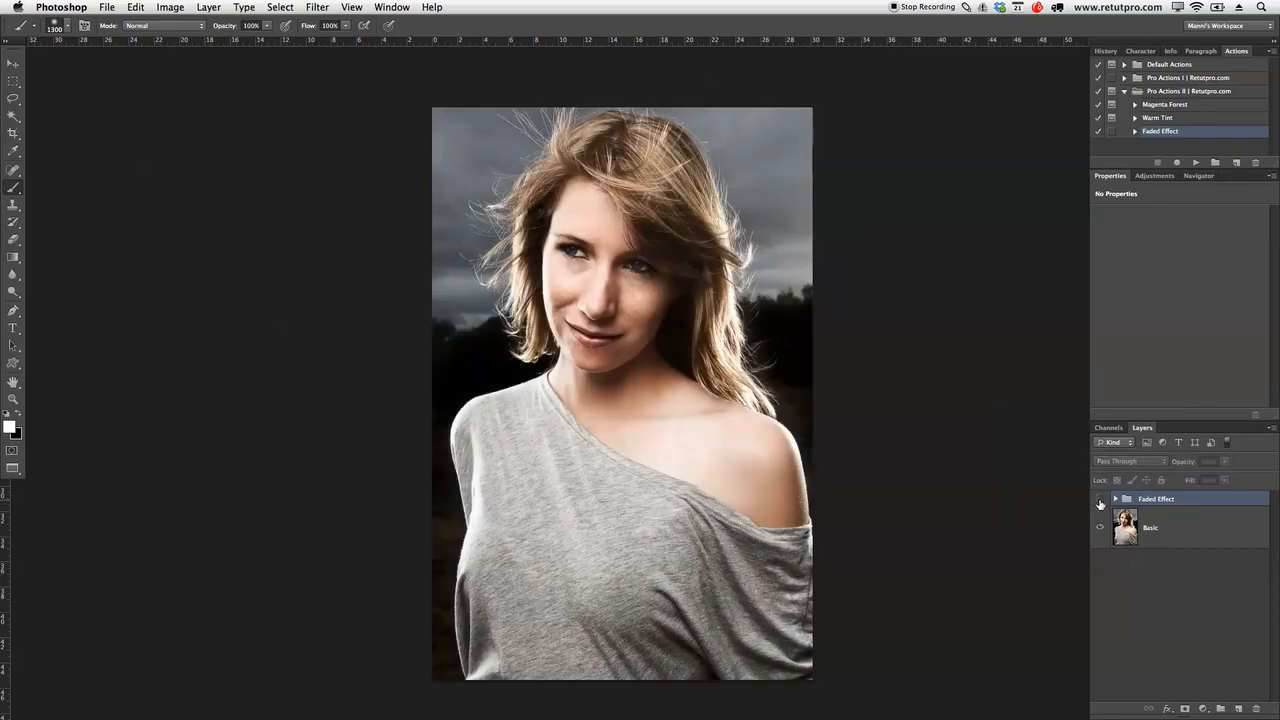